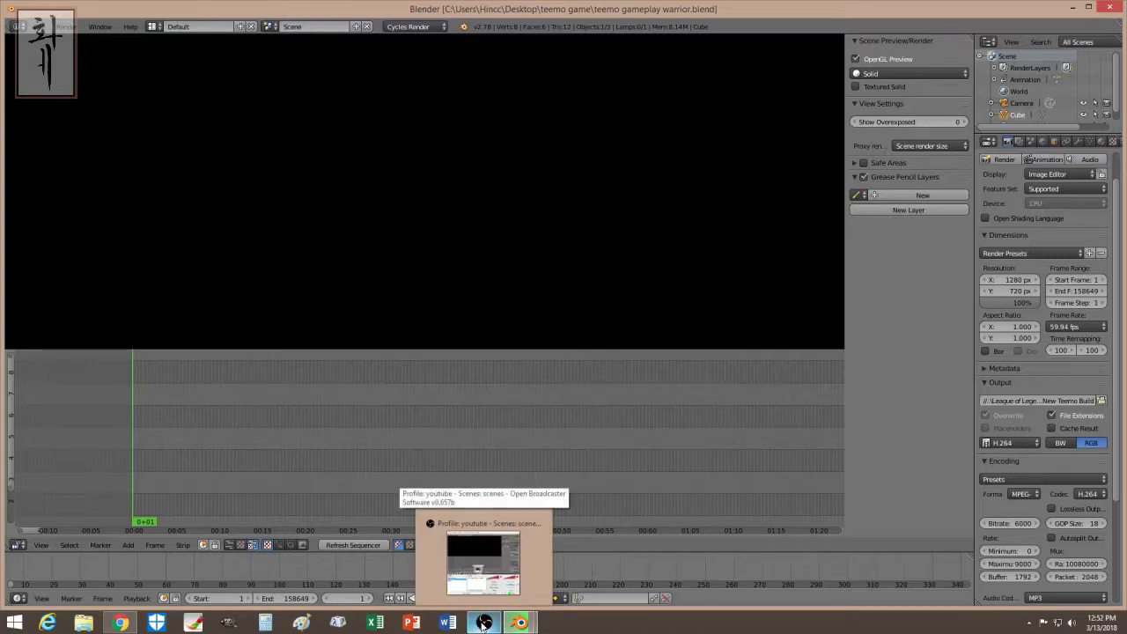
Step: In Paint, draw a freehand black line down the canvas and select the area around it
left_click(303, 623)
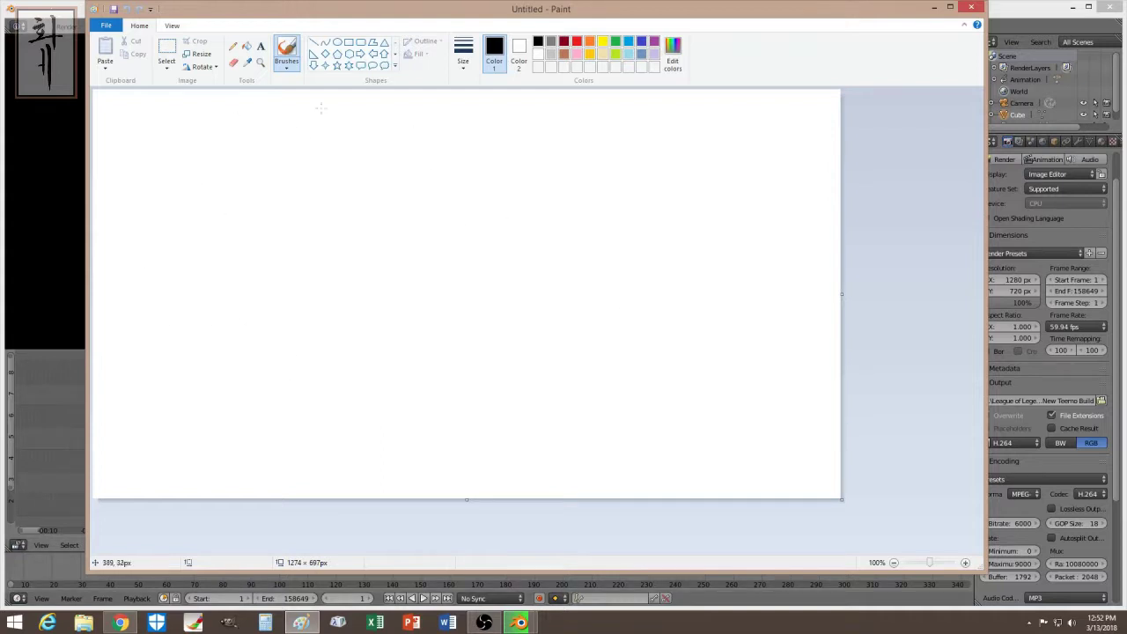
left_click_drag(338, 124, 284, 333)
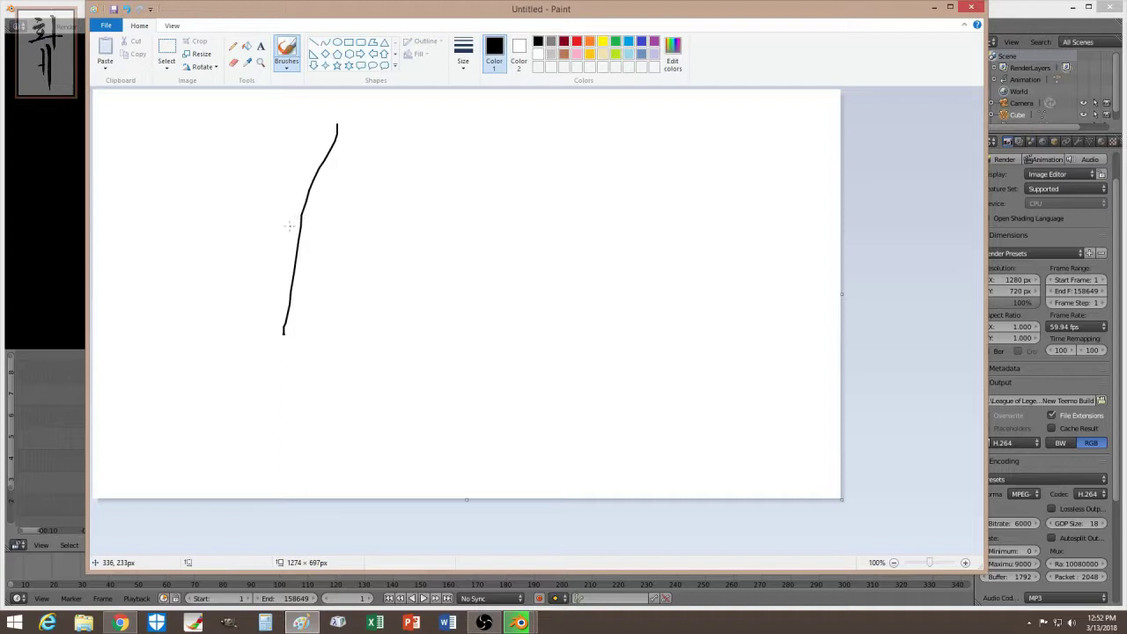
left_click(166, 52)
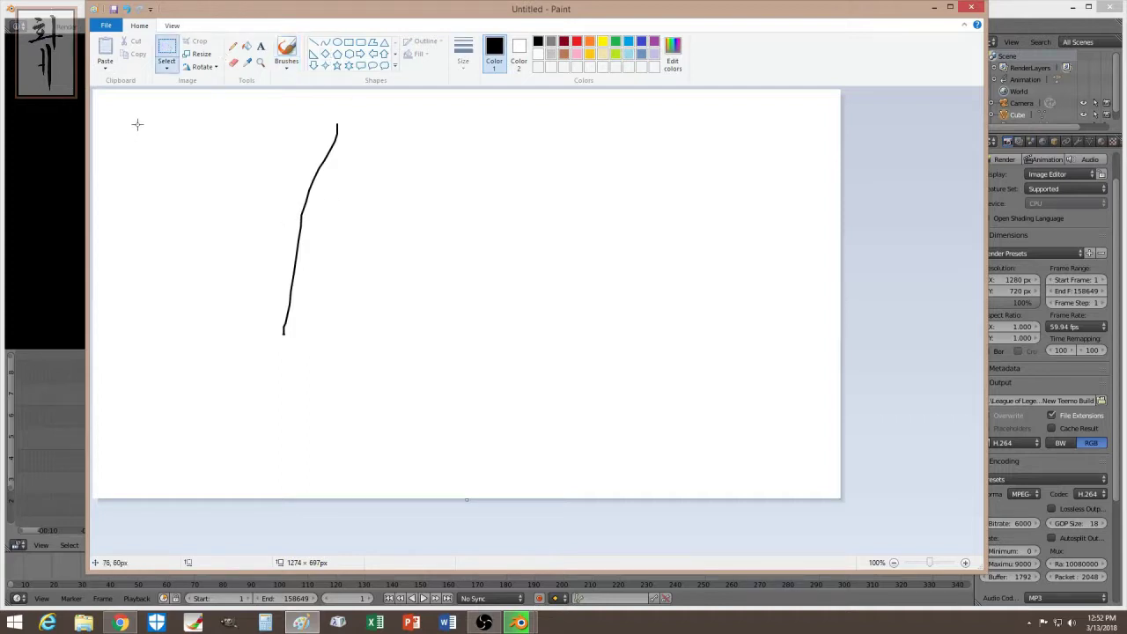
left_click_drag(137, 124, 438, 449)
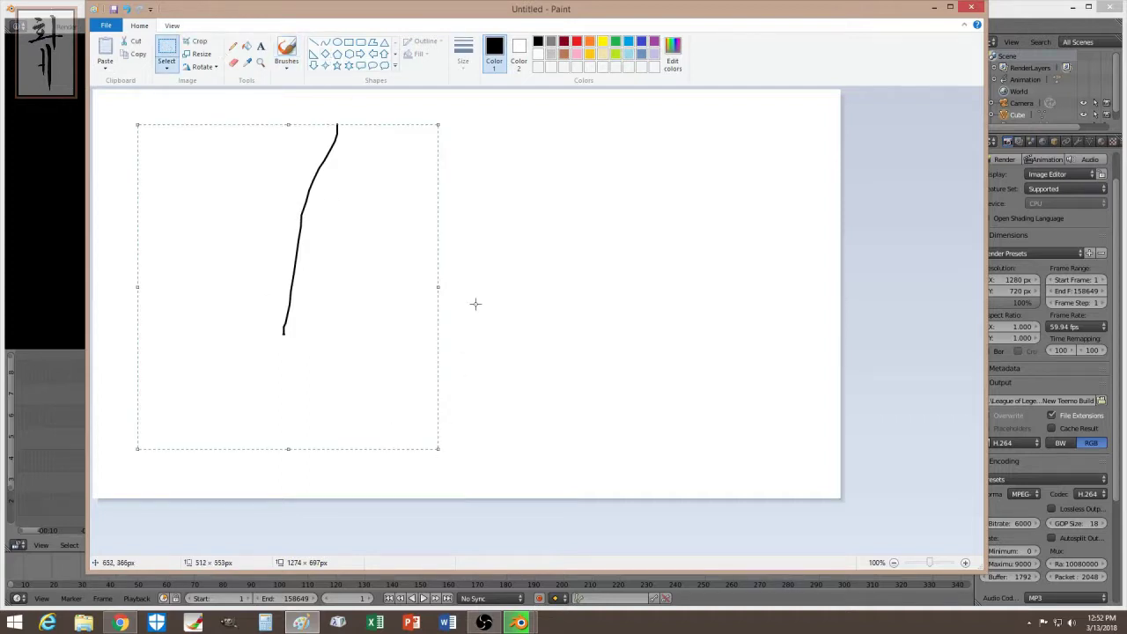
Step: Draw a solid black rectangle over the line, then close the picture without saving
left_click(348, 41)
left_click_drag(191, 144, 361, 341)
left_click(247, 45)
left_click(302, 244)
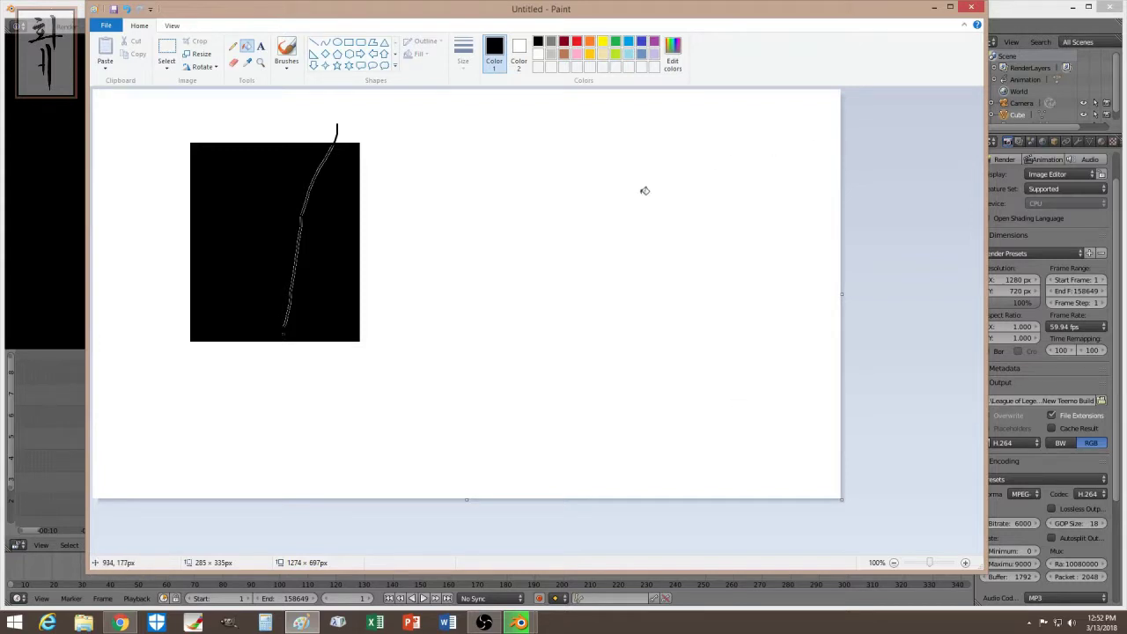
left_click(974, 9)
left_click(549, 298)
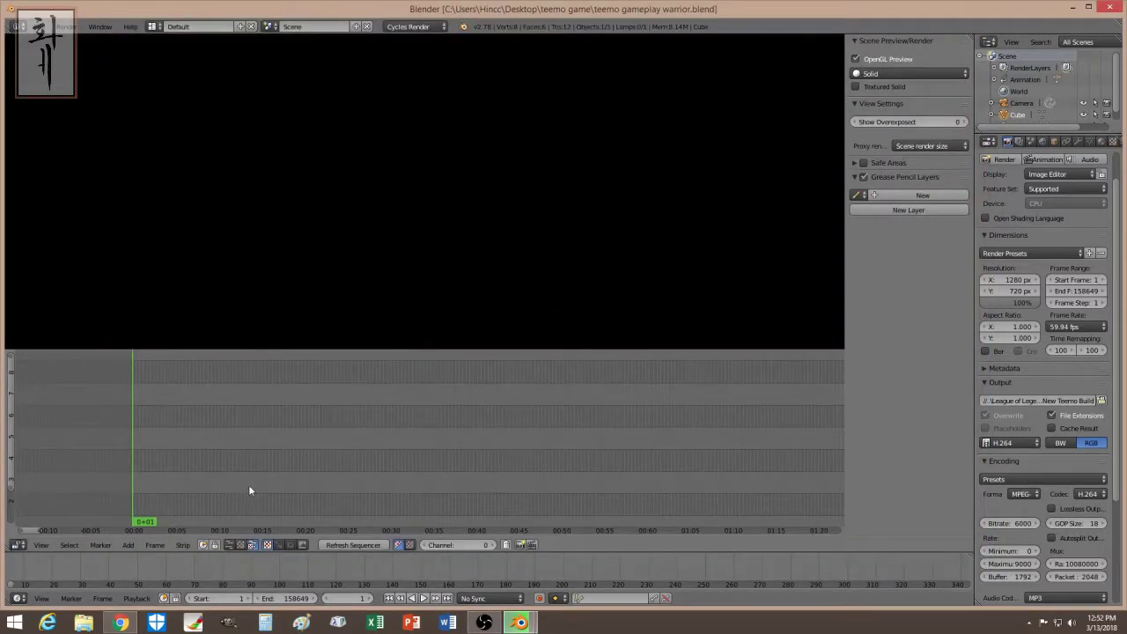
left_click(128, 547)
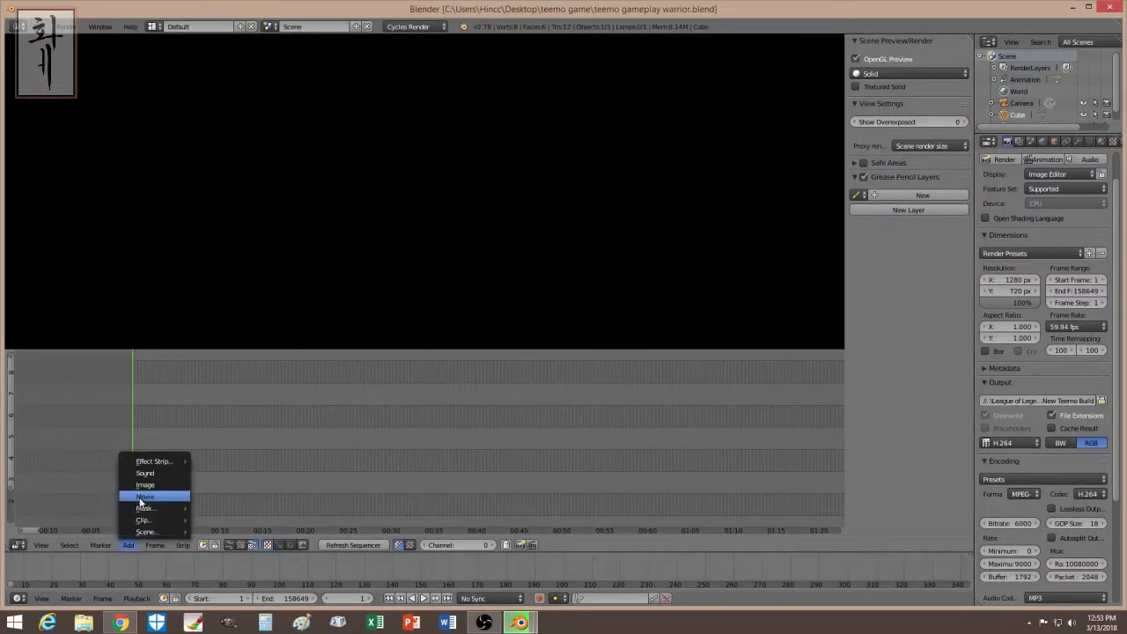
left_click(141, 499)
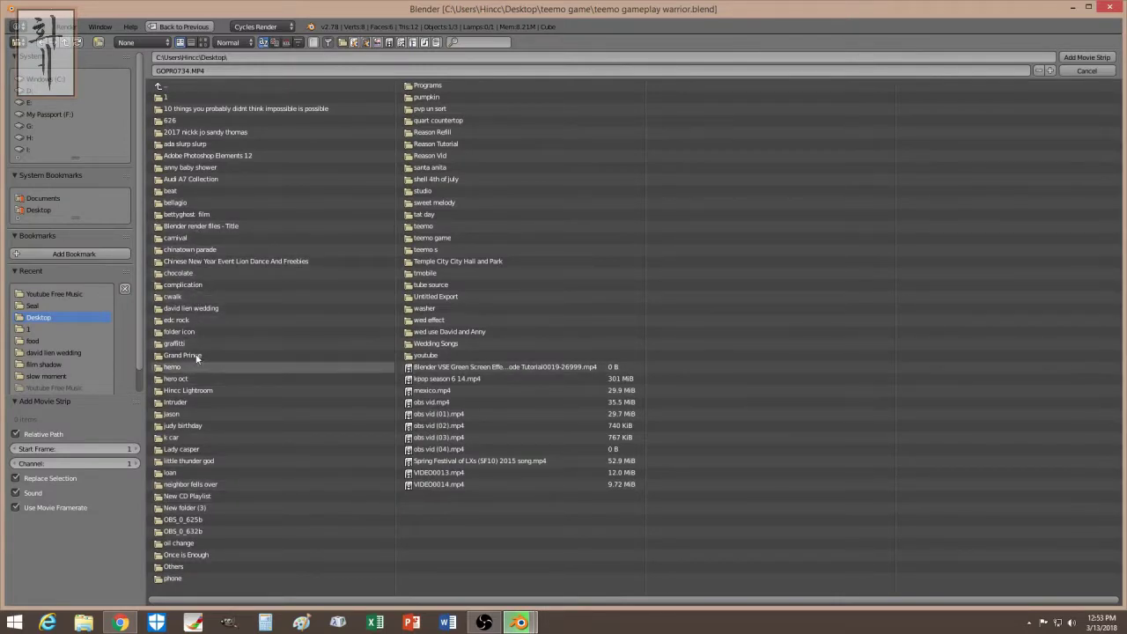
left_click(192, 308)
left_click(191, 544)
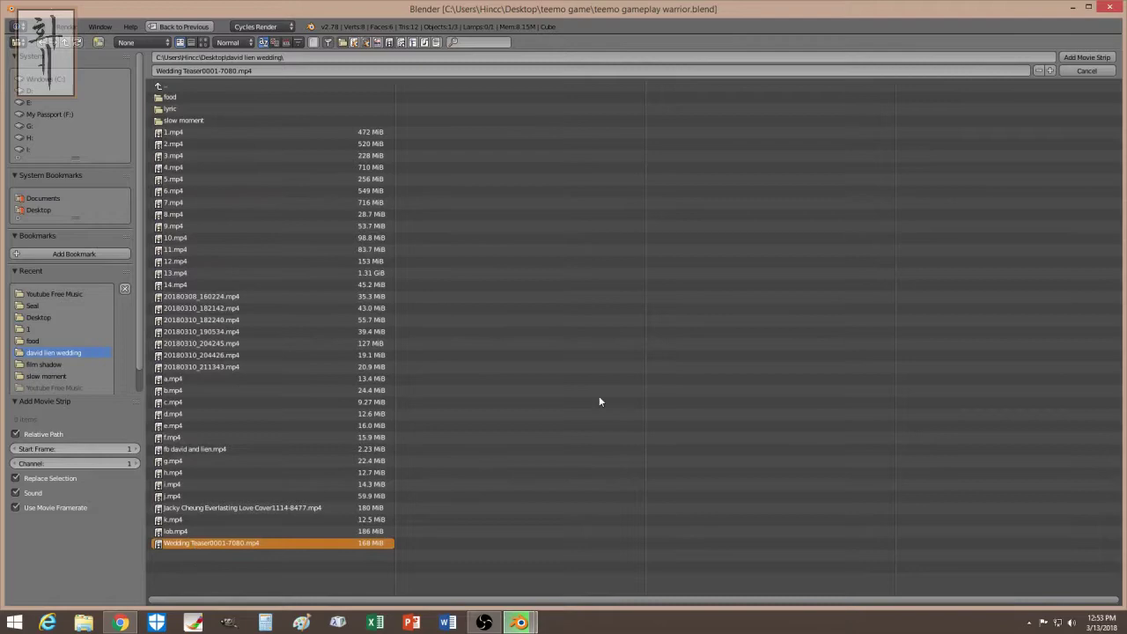
left_click(1085, 58)
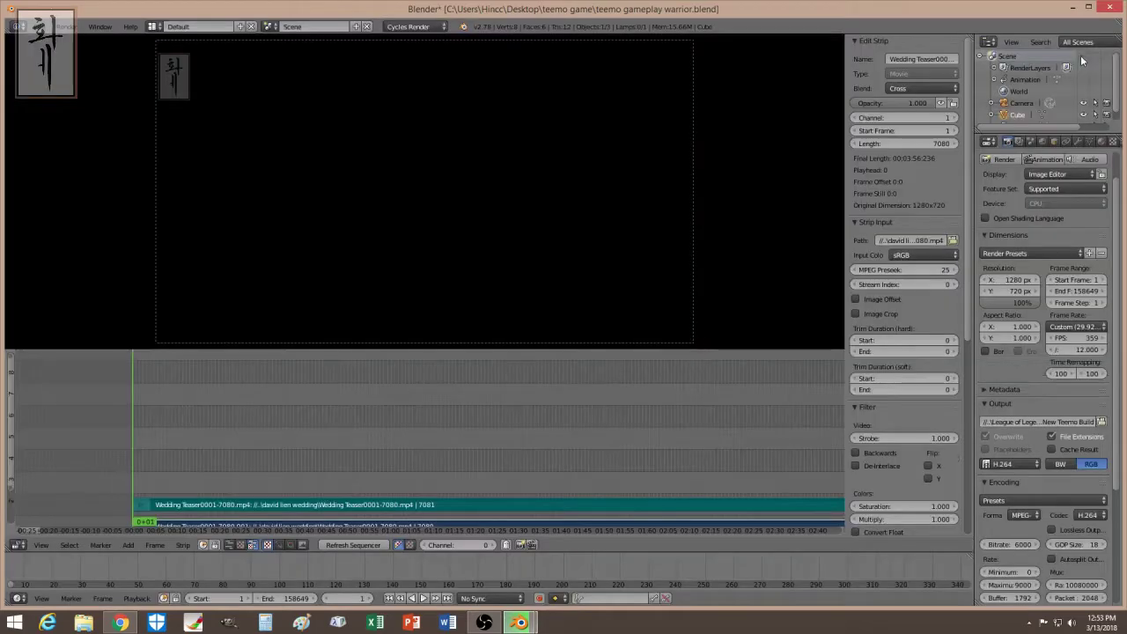
Step: Delete the wedding teaser's sound strip and scrub the footage to frame 321
right_click(312, 499)
key("Delete")
left_click(255, 480)
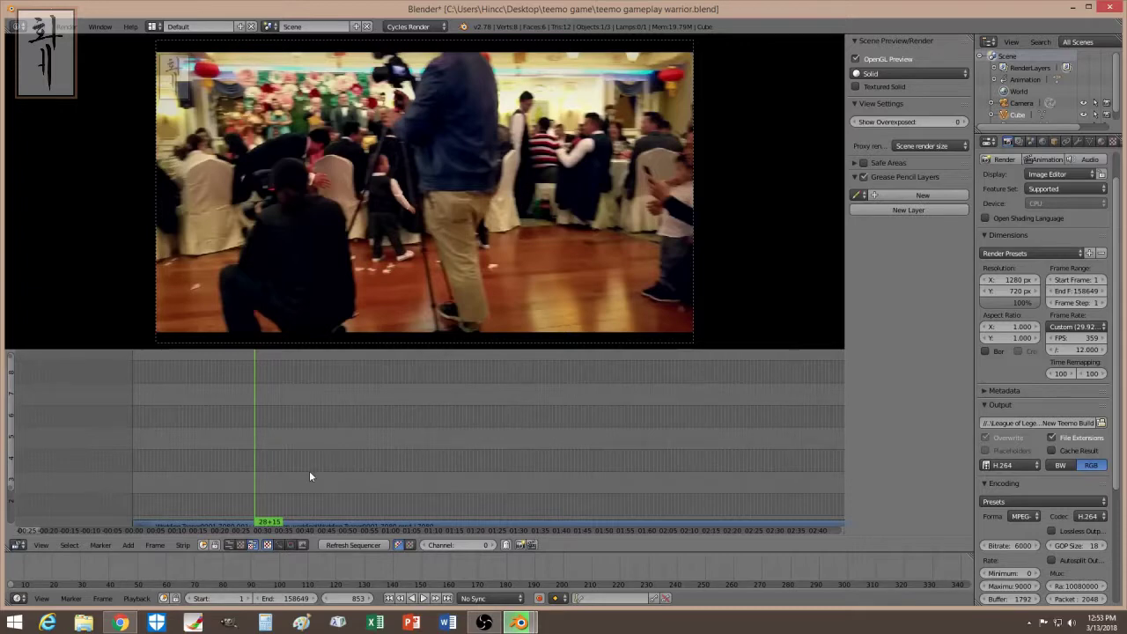
left_click_drag(200, 469, 179, 460)
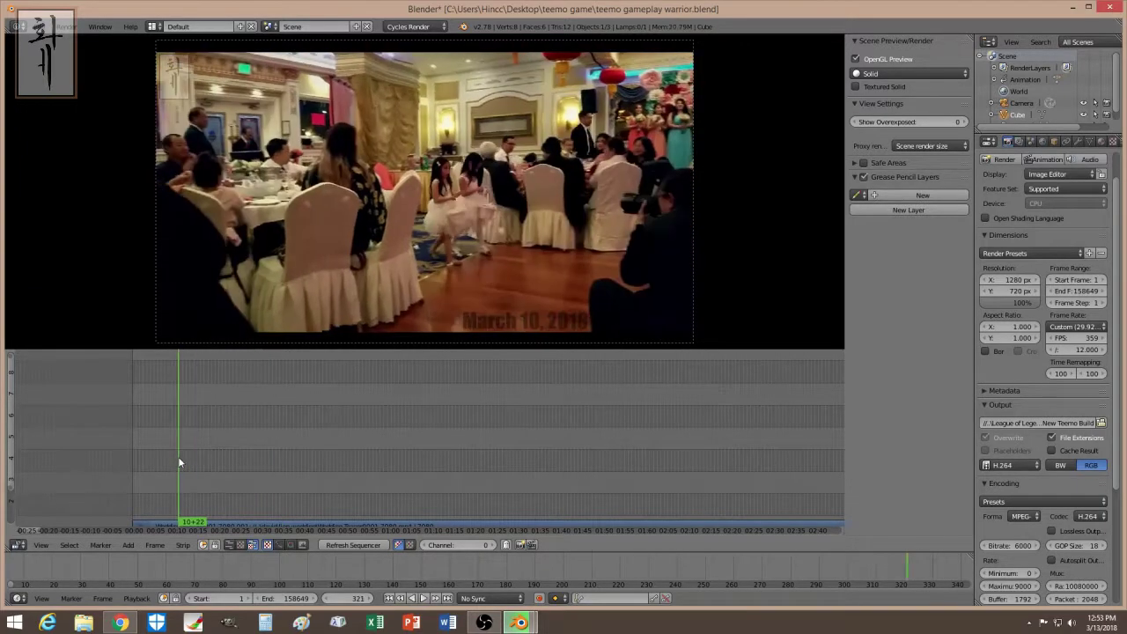
Step: Add obs vid (03).mp4 from the Desktop as a movie strip
left_click(129, 544)
mouse_move(147, 531)
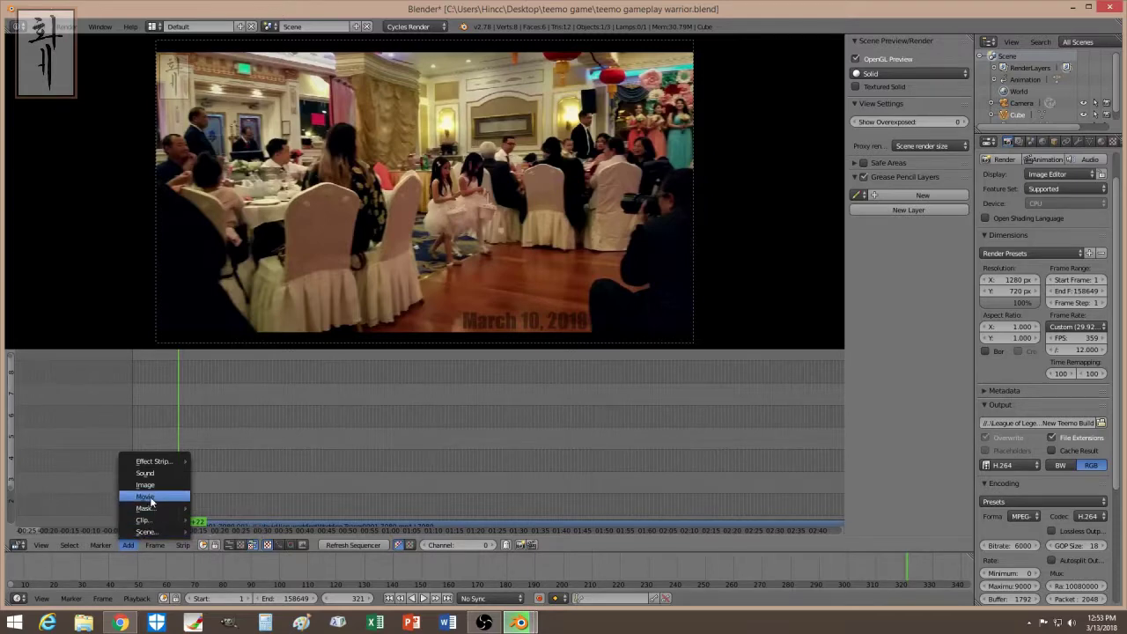
left_click(145, 497)
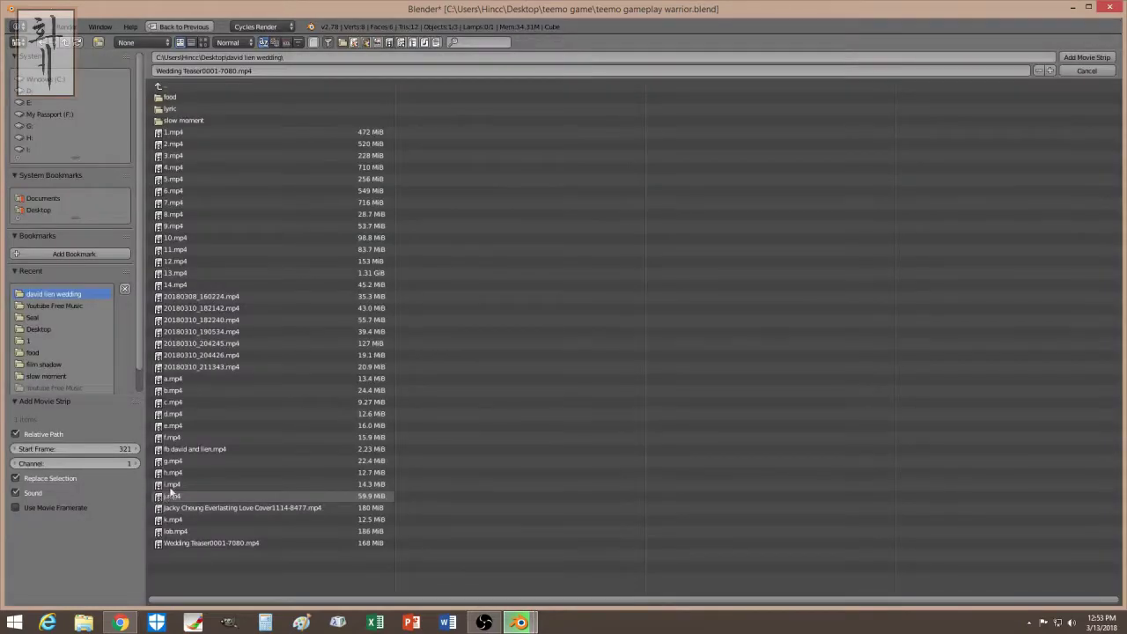
left_click(37, 212)
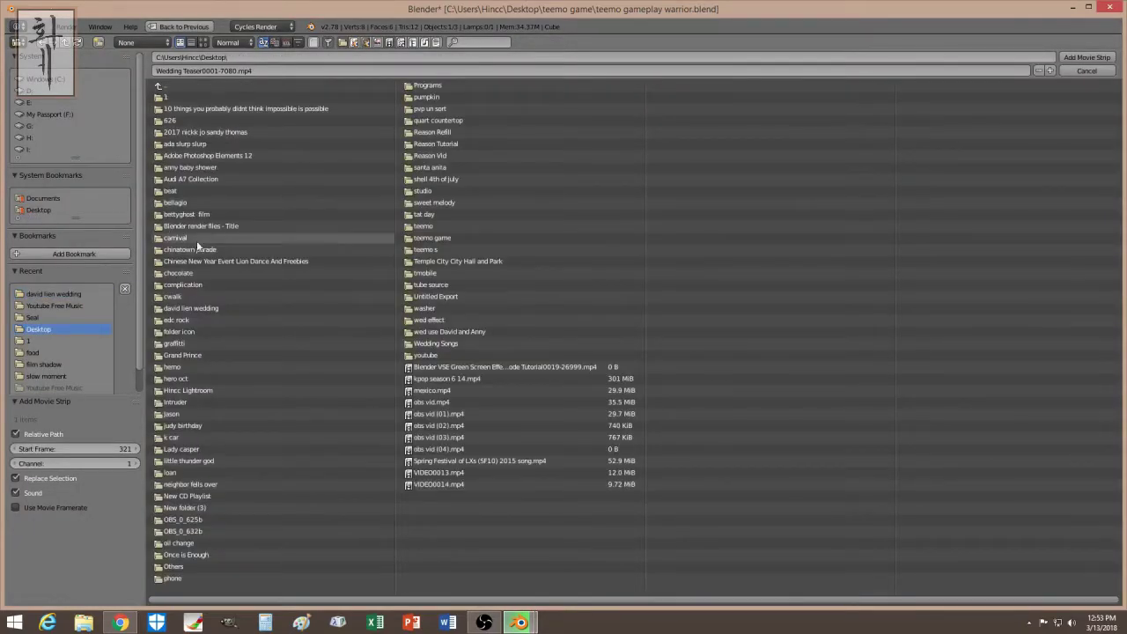
left_click(438, 437)
left_click(1086, 58)
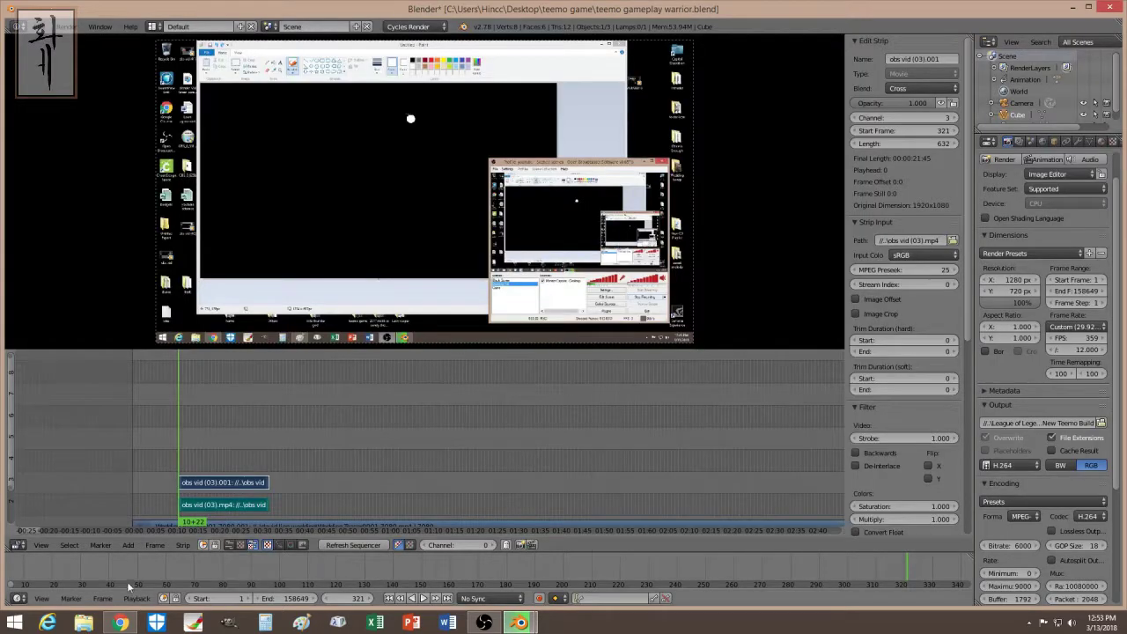
Step: Try adding obs vid (04).mp4 as another movie strip, which fails to load
left_click(129, 545)
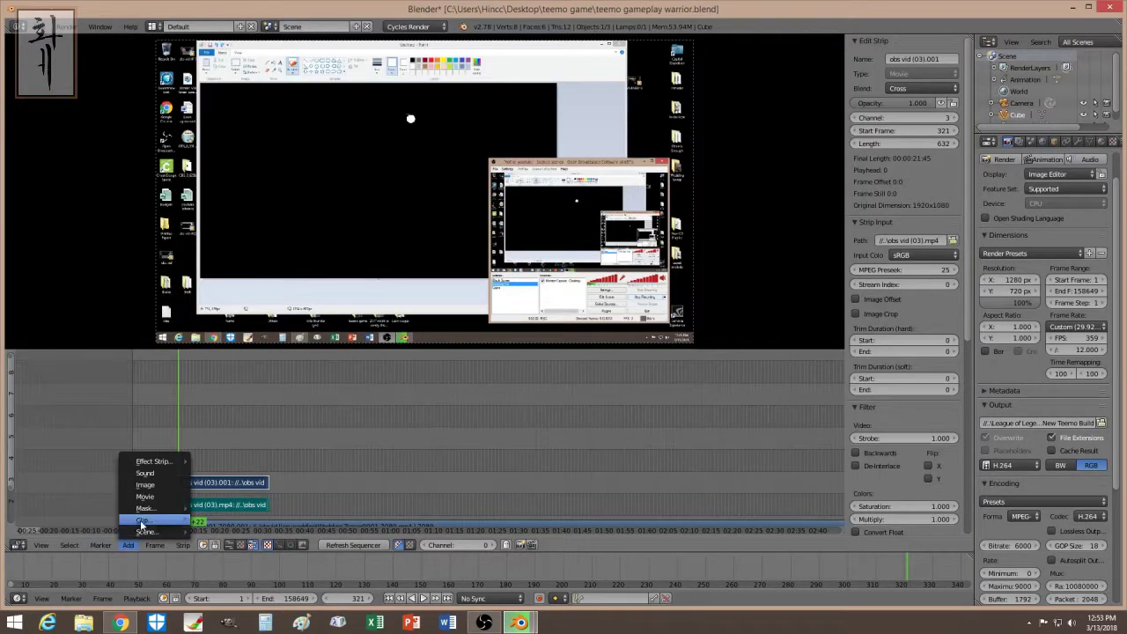
left_click(150, 495)
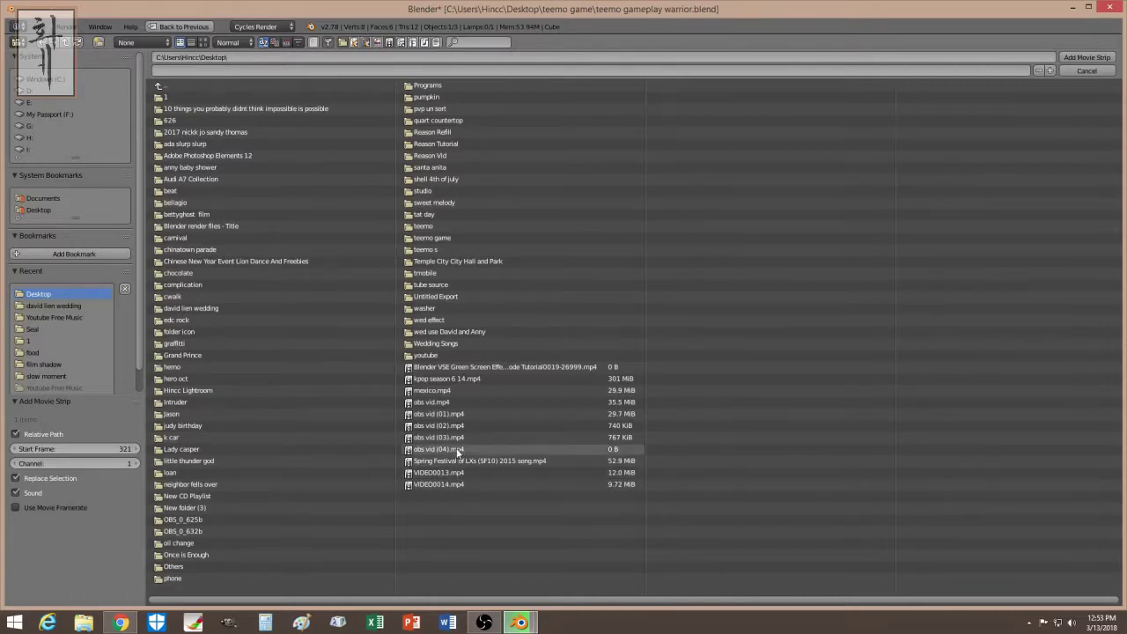
left_click(439, 449)
left_click(1086, 57)
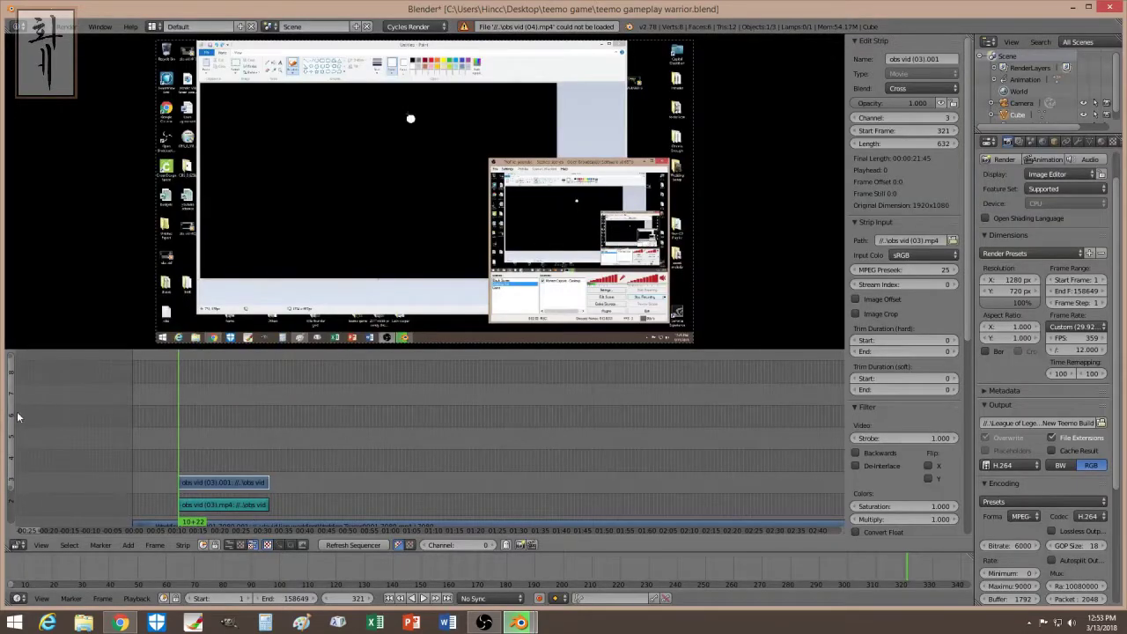
Step: Move the obs vid video strip later, to about frame 1020
mouse_move(10, 419)
left_mouse_down()
mouse_move(15, 479)
mouse_move(14, 387)
mouse_move(21, 500)
left_mouse_up()
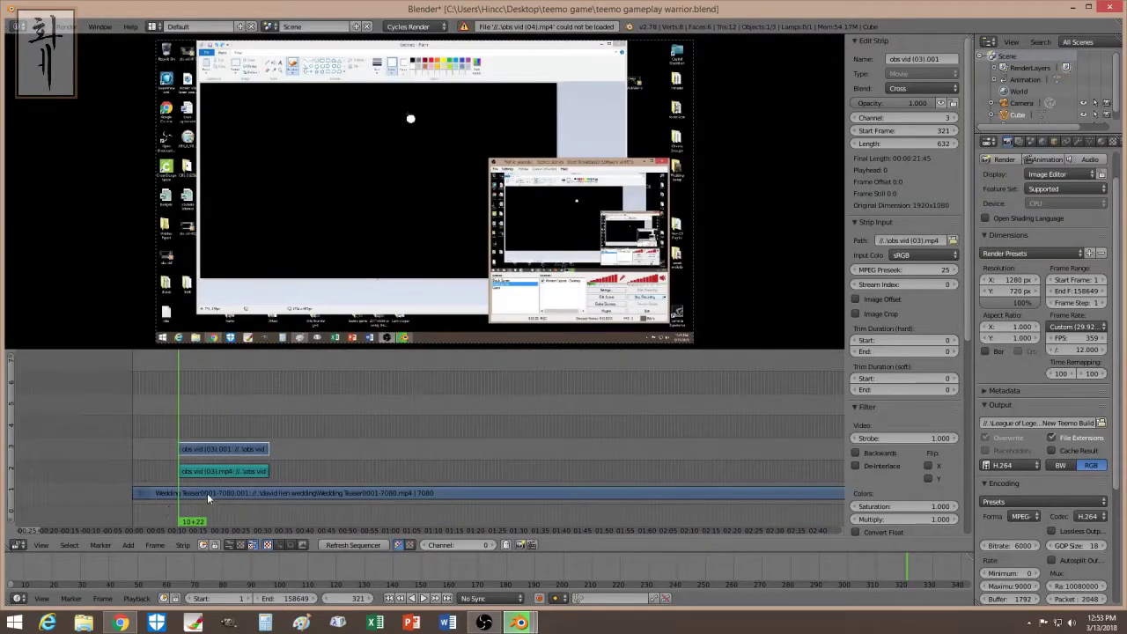
right_click_drag(213, 451, 312, 446)
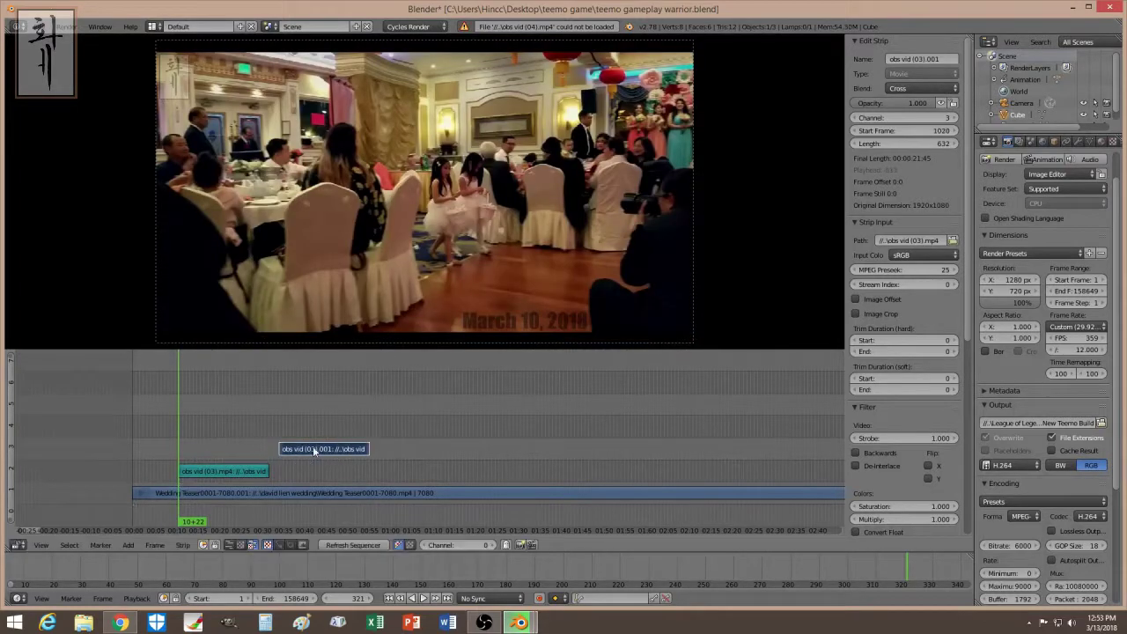
mouse_move(282, 410)
left_mouse_down()
mouse_move(343, 418)
mouse_move(214, 430)
left_mouse_up()
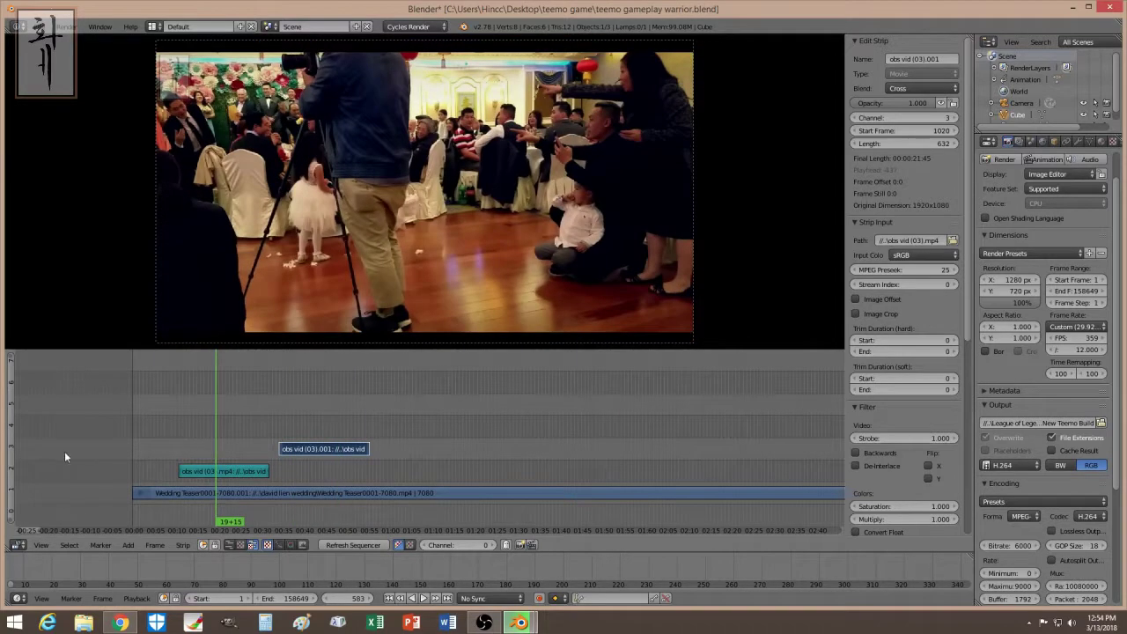
scroll(66, 453, "up", 5, "shift")
scroll(250, 493, "down", 5, "shift")
Step: Delete the obs vid sound strip and move its video strip down to channel 2
right_click(220, 473)
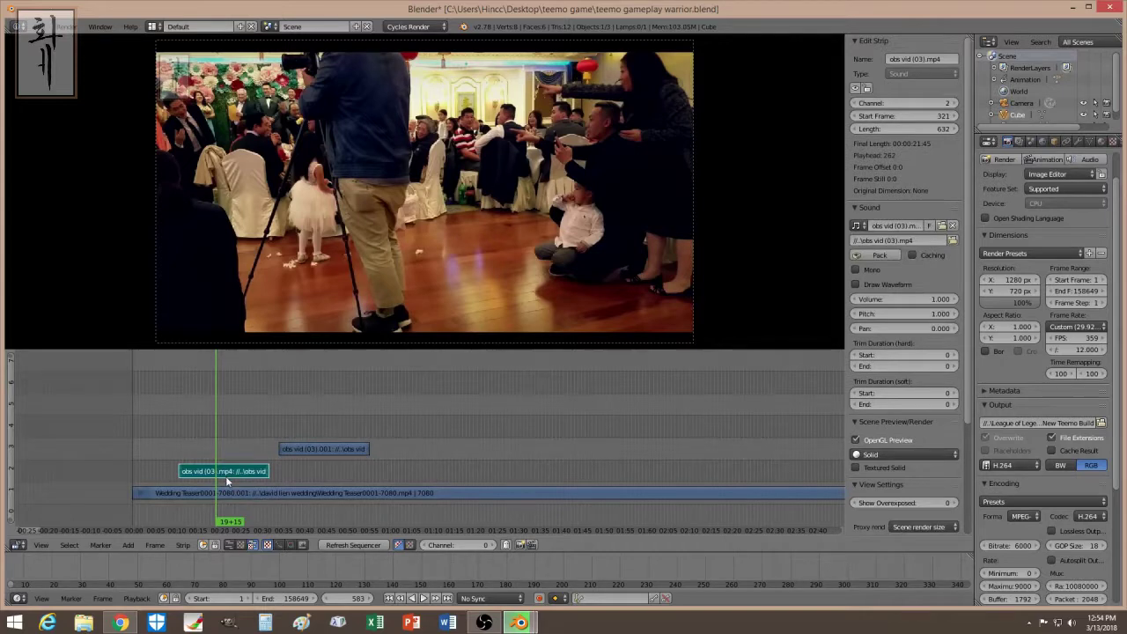
key("x")
left_click(234, 471)
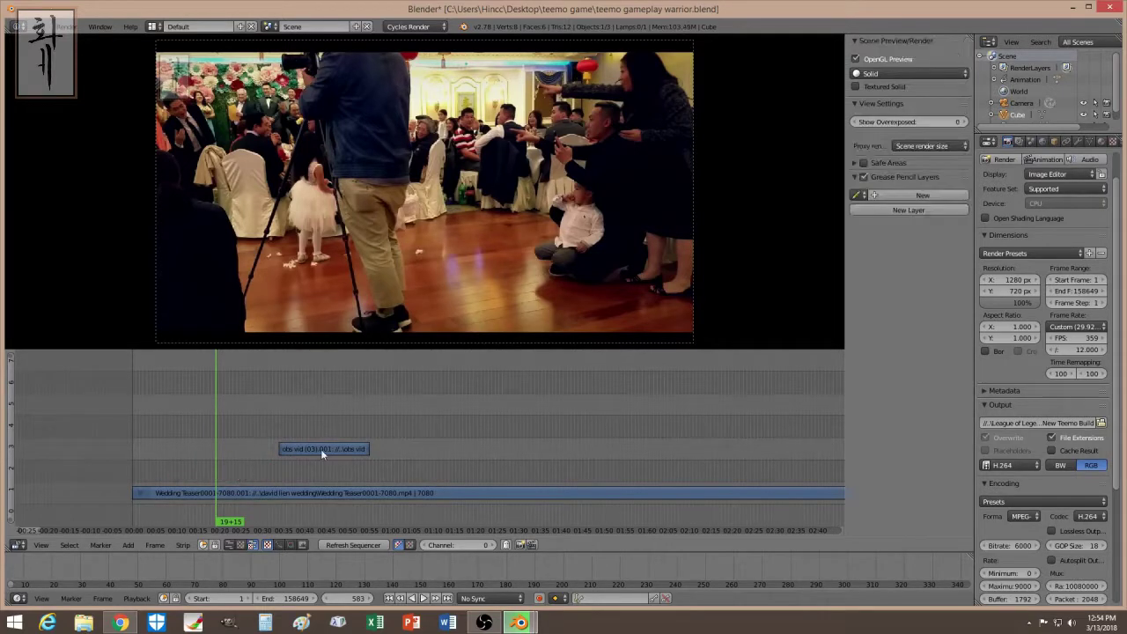
mouse_move(320, 449)
right_mouse_down()
mouse_move(211, 484)
mouse_move(288, 446)
right_mouse_up()
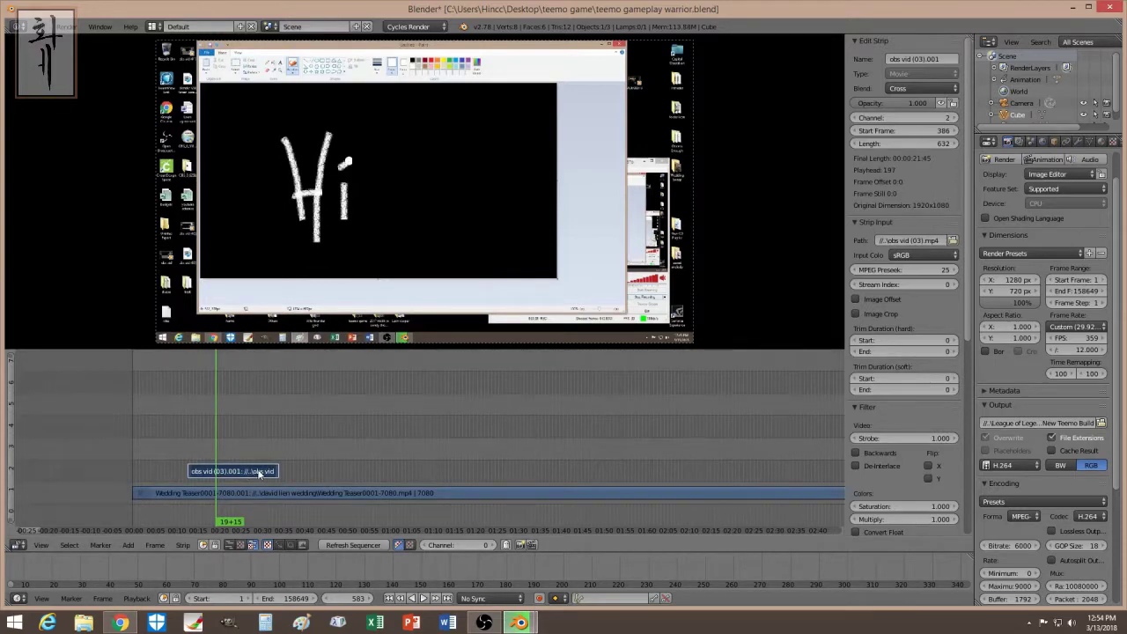
Step: Try adding the obs vid (04).mp4 recording as a movie strip
left_click(123, 546)
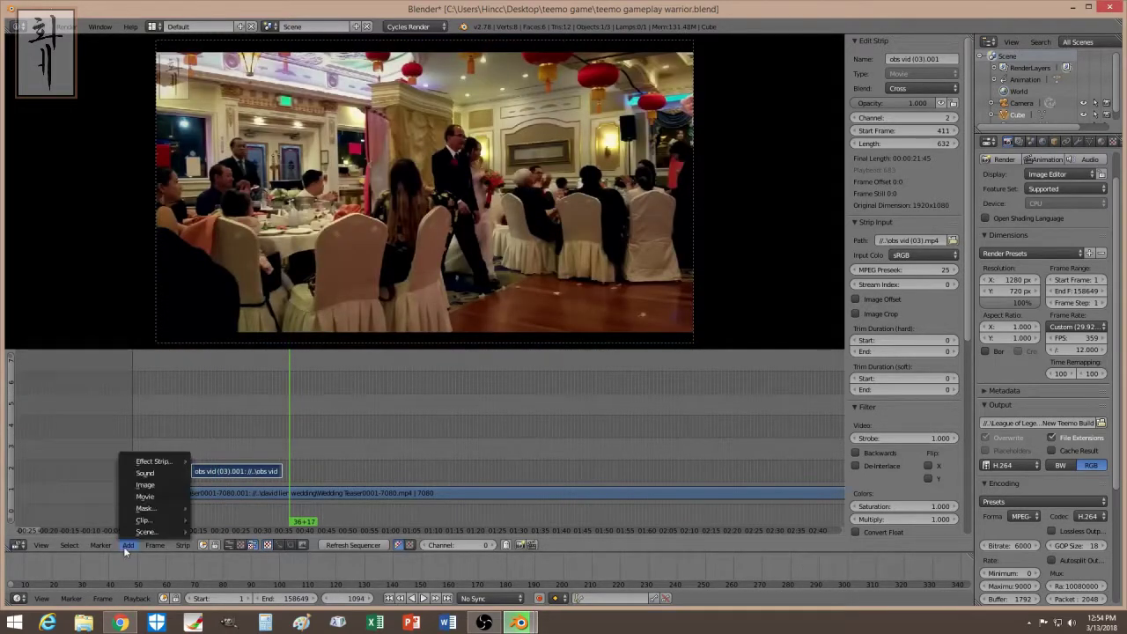
left_click(162, 498)
left_click(436, 449)
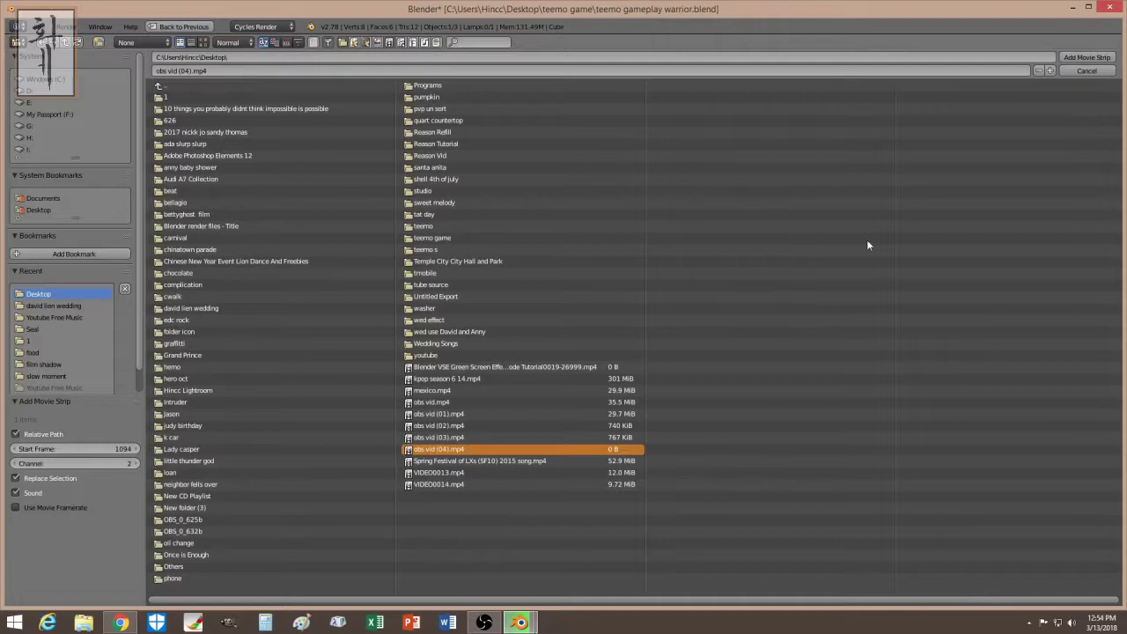
left_click(1086, 57)
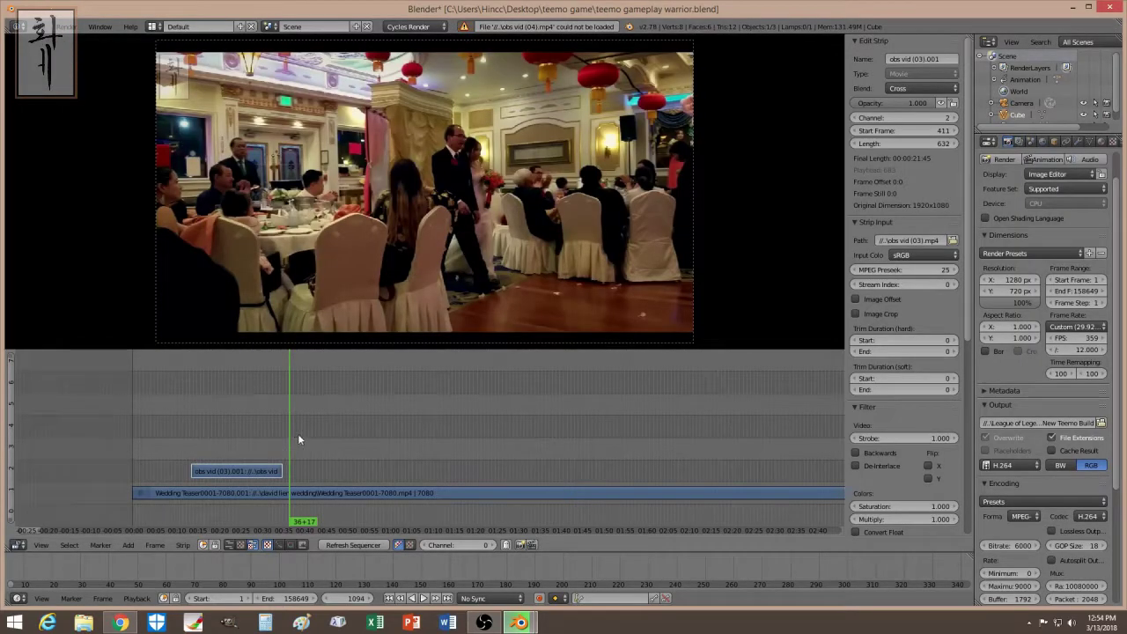
Step: At frame 1110, add obs vid (02).mp4 as a movie strip
left_click(298, 435)
left_click(292, 438)
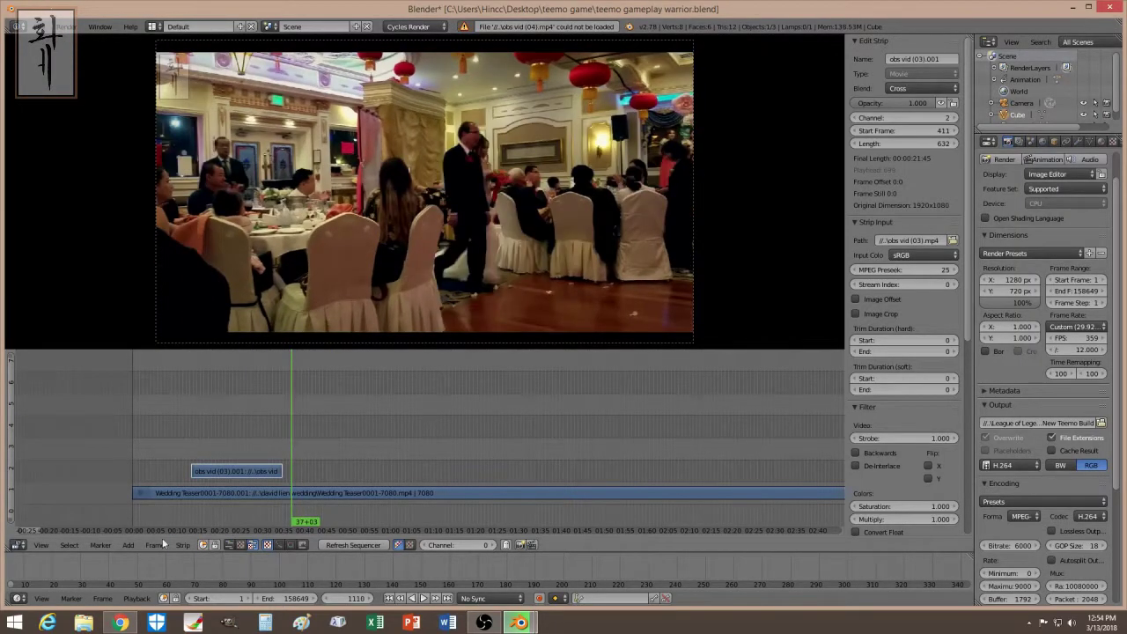
left_click(129, 547)
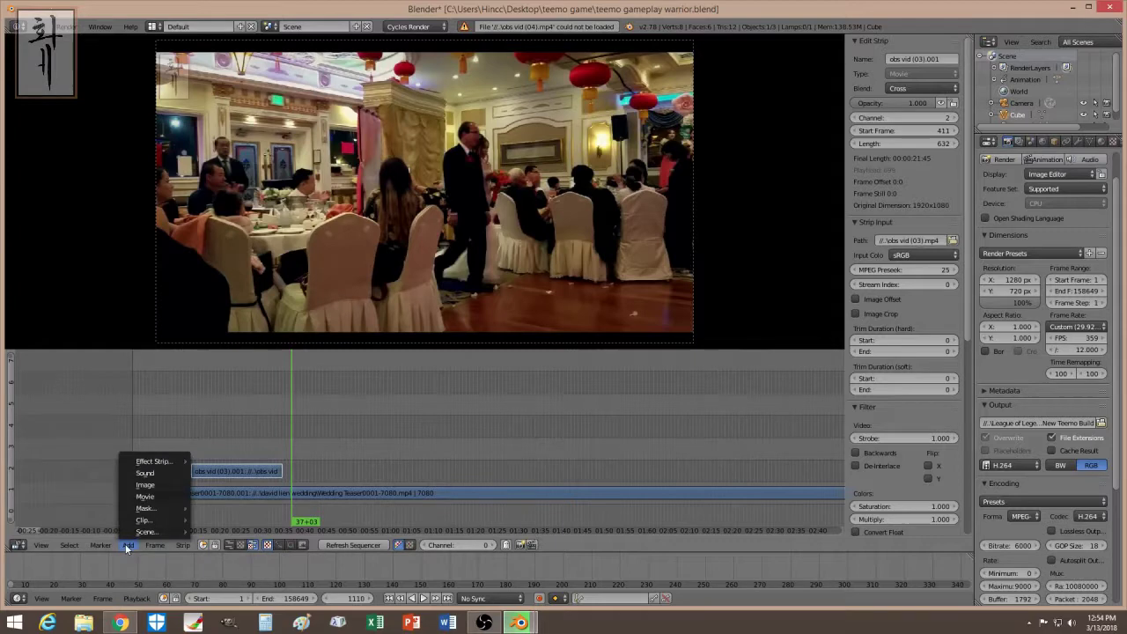
left_click(145, 495)
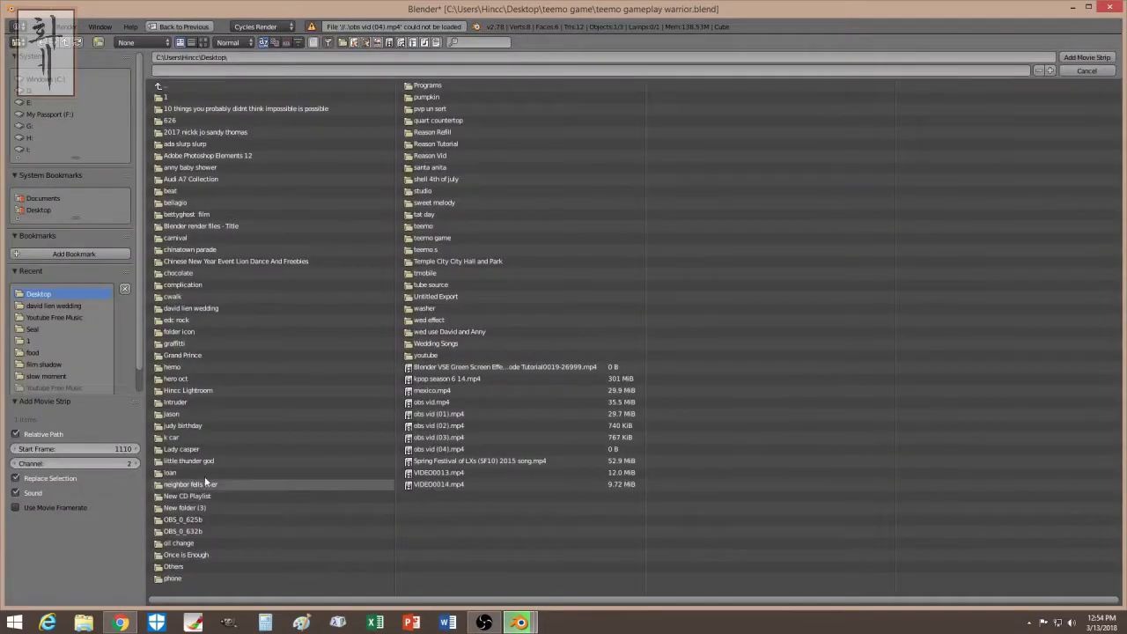
left_click(438, 450)
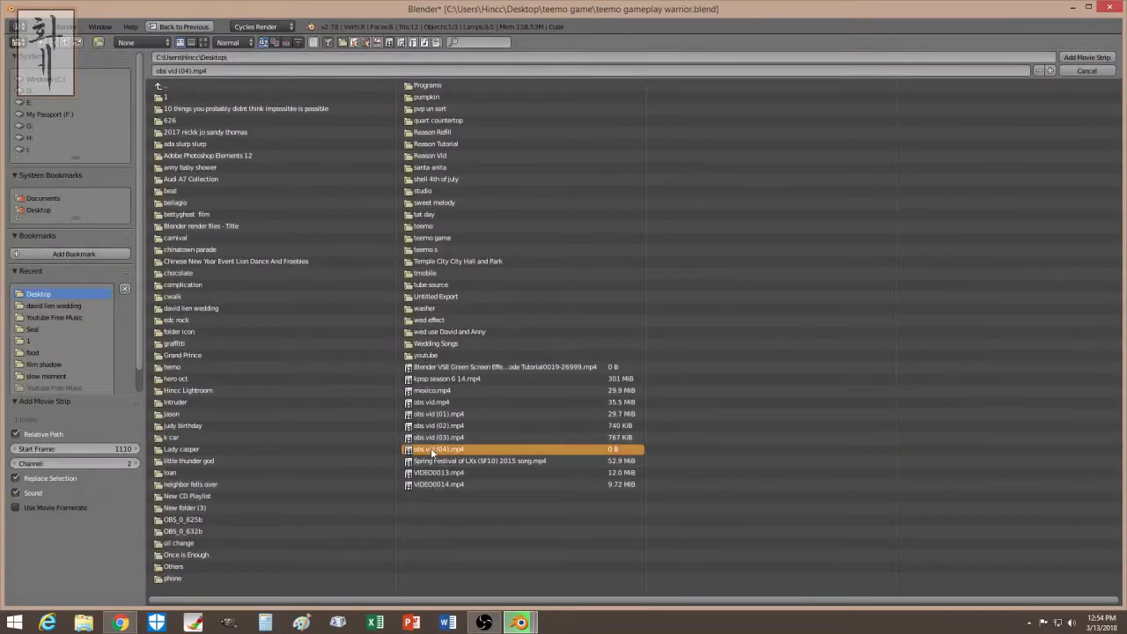
left_click(438, 428)
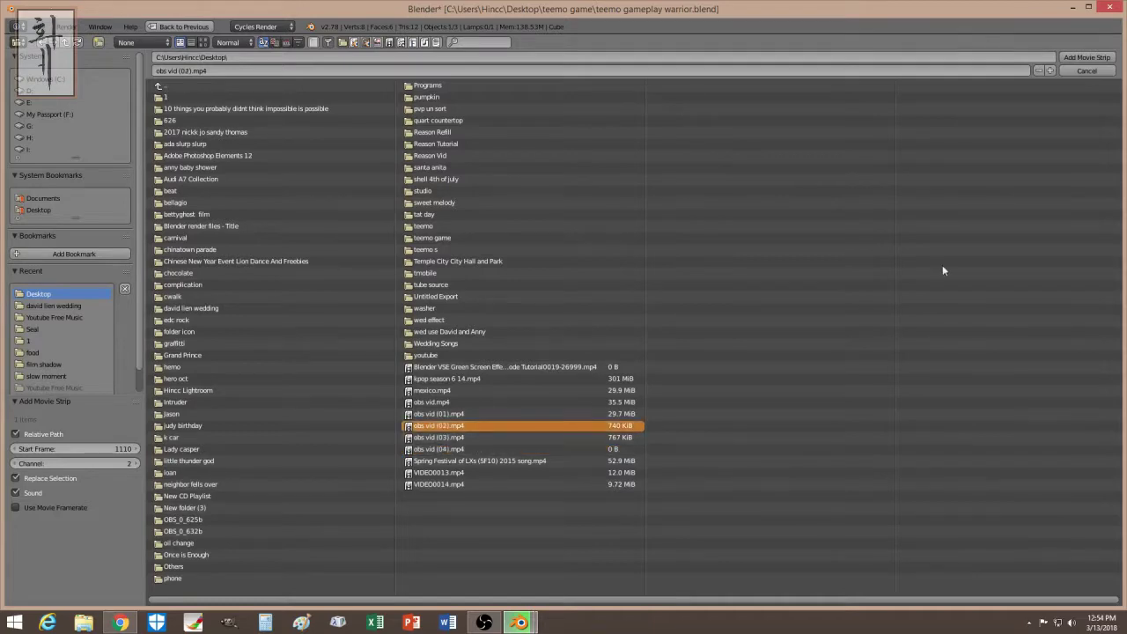
left_click(1086, 57)
Step: Delete the new clip's sound strip and play back to preview it
left_click(331, 451)
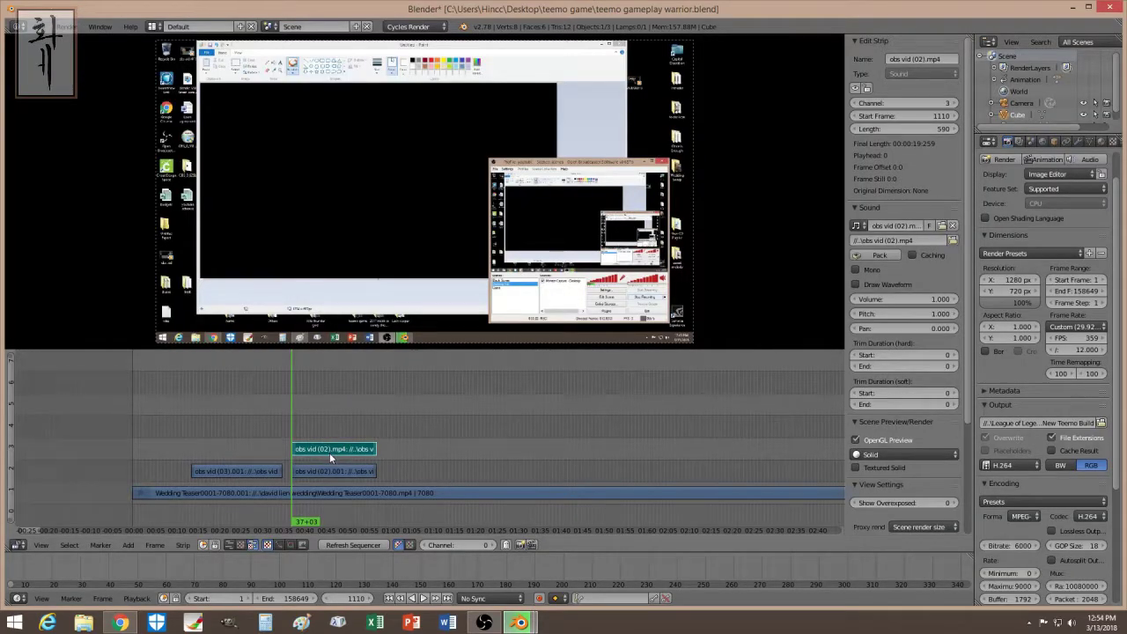
key("Delete")
key("alt+a")
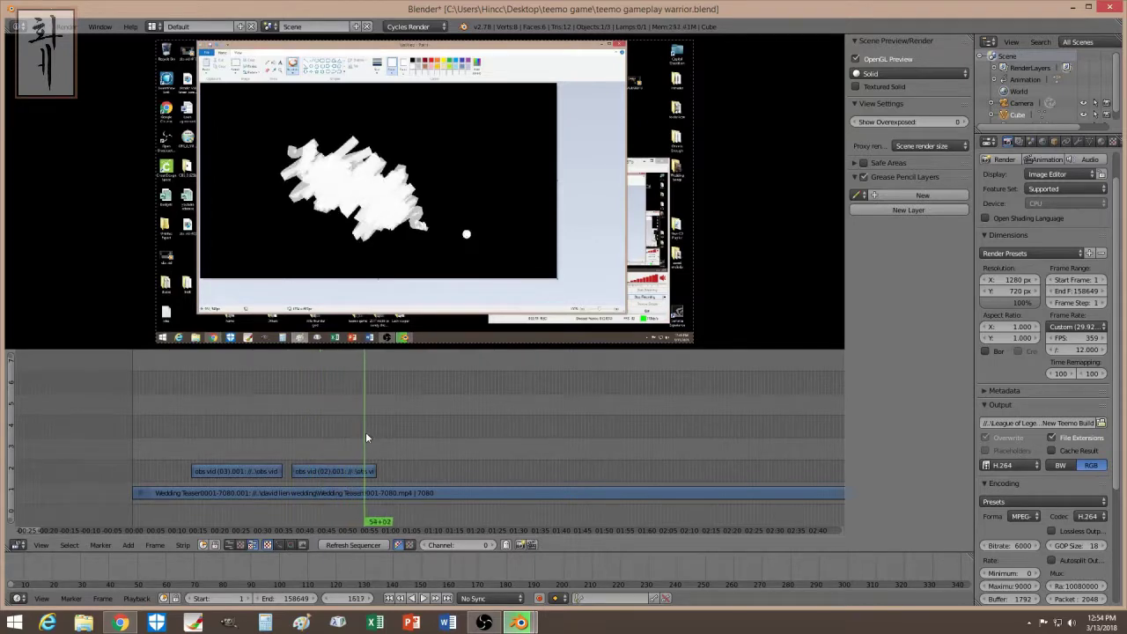
left_click(351, 432)
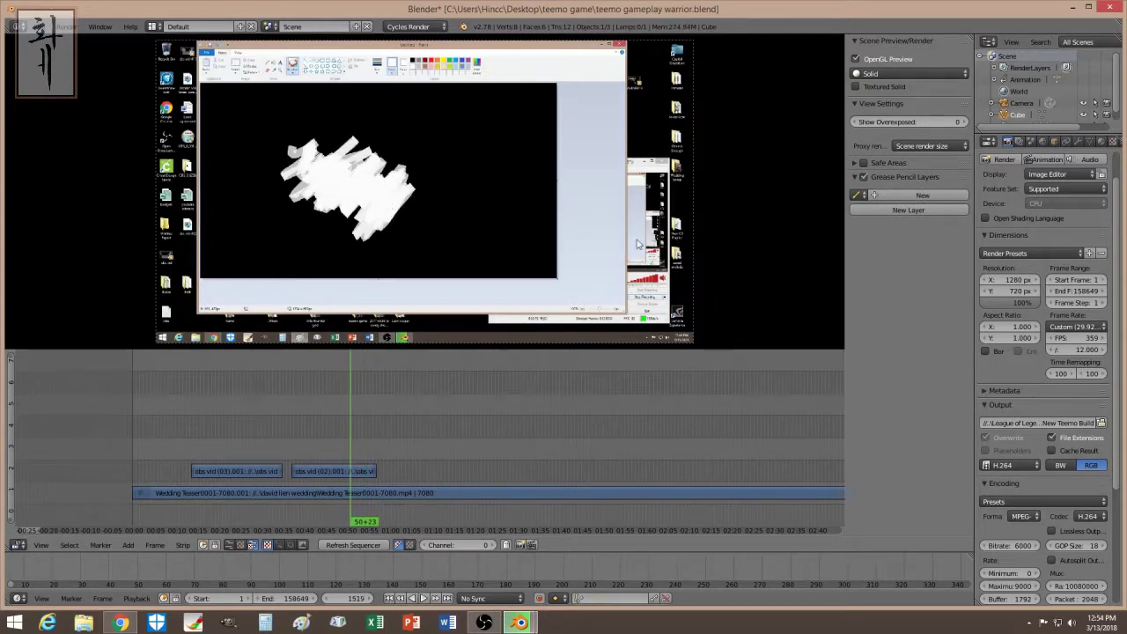
left_click_drag(310, 440, 352, 436)
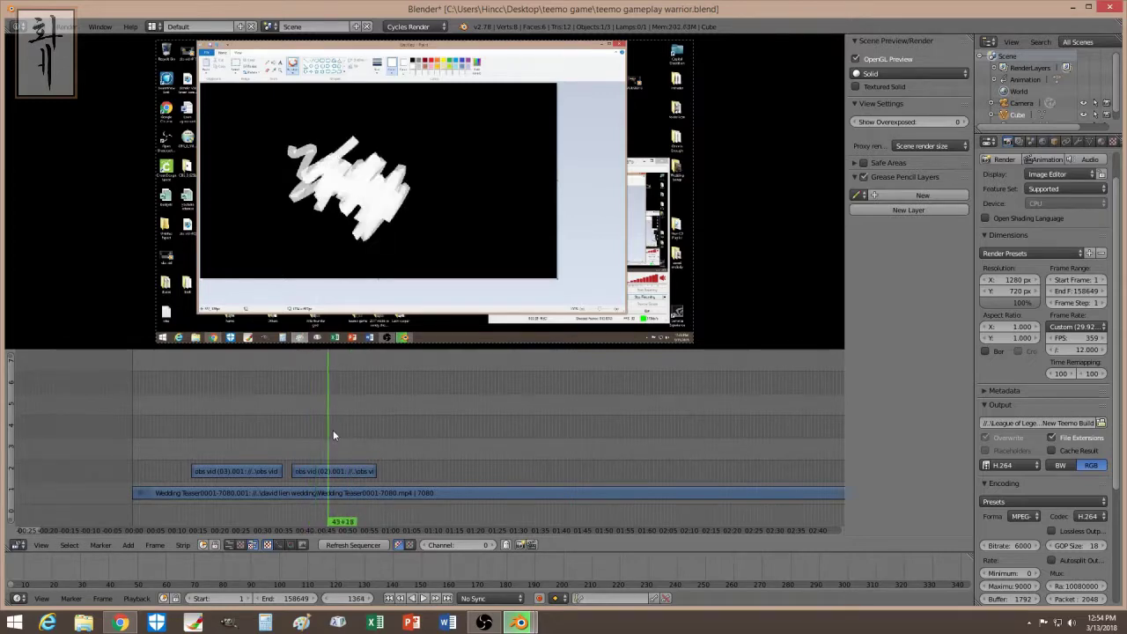
left_click(226, 427)
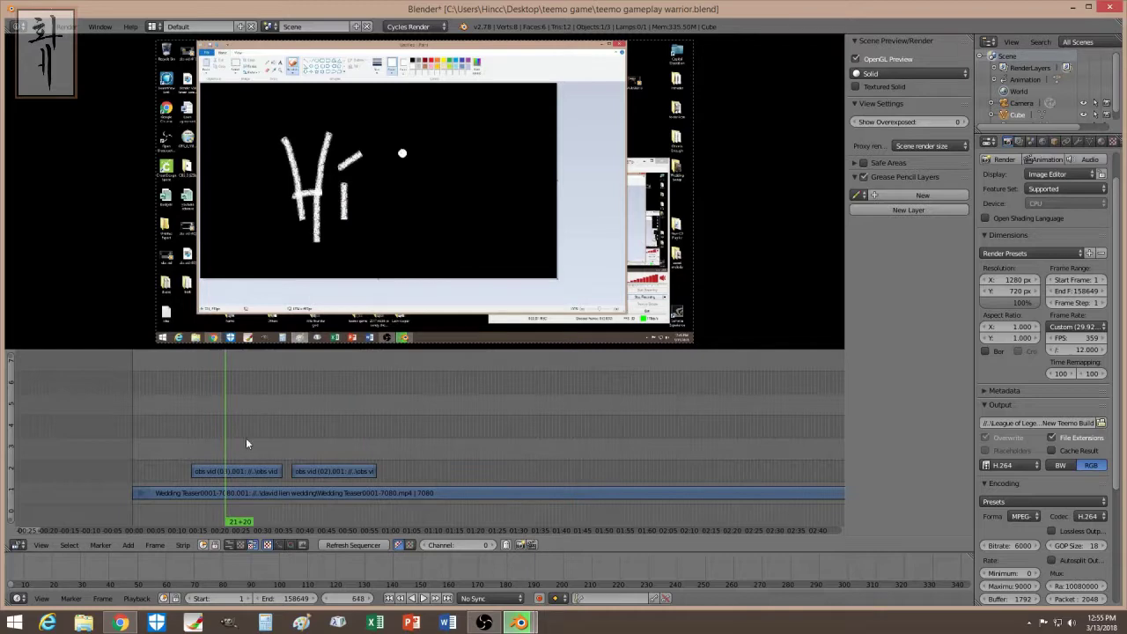
left_click(302, 439)
right_click(333, 476)
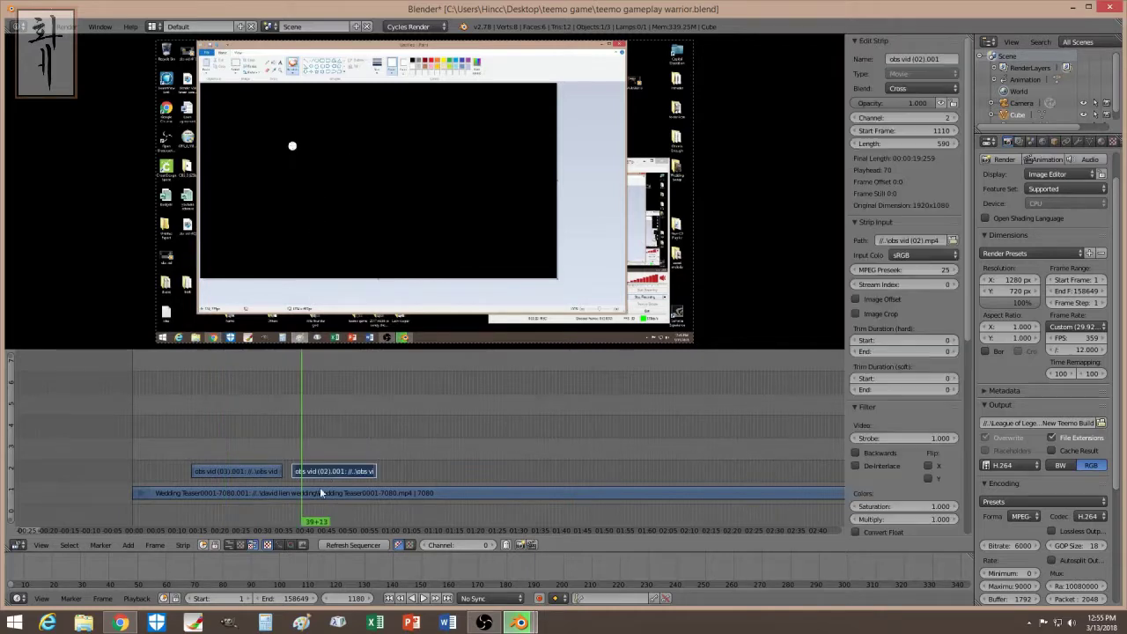
Step: Add a Transform effect over the scribble clip and rename it 'scribble'
left_click(128, 545)
mouse_move(154, 461)
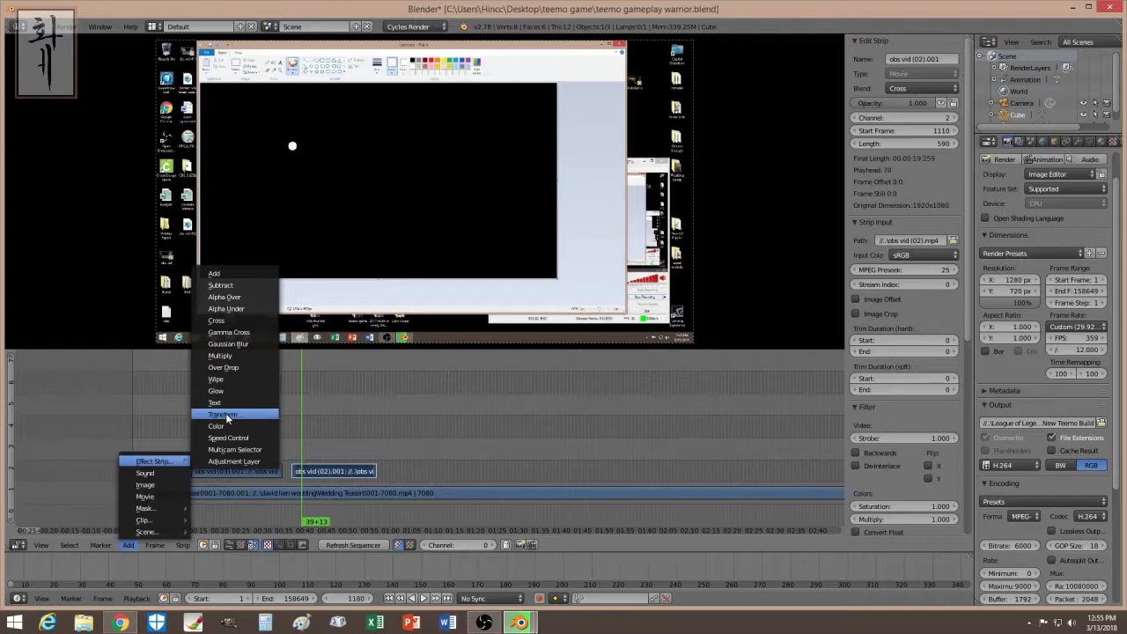
left_click(236, 420)
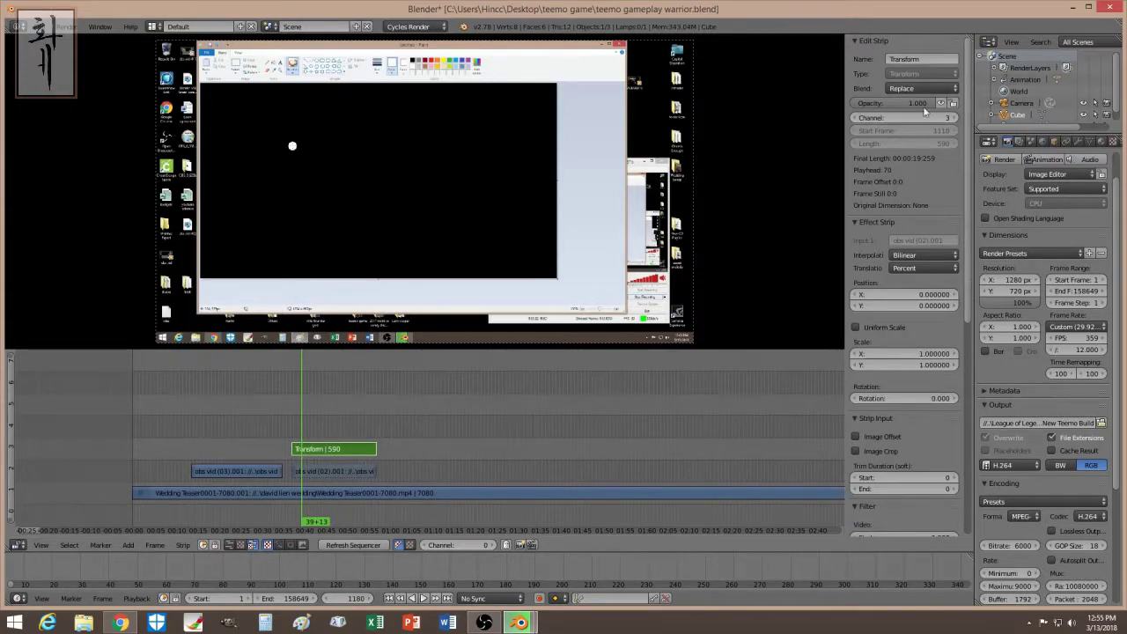
left_click(919, 59)
key("BackSpace")
key("Return")
Step: Enable Uniform Scale, enlarge the scribble to about 1.78, and shift it right
left_click_drag(308, 417, 332, 416)
left_click(876, 326)
left_click_drag(884, 344, 933, 345)
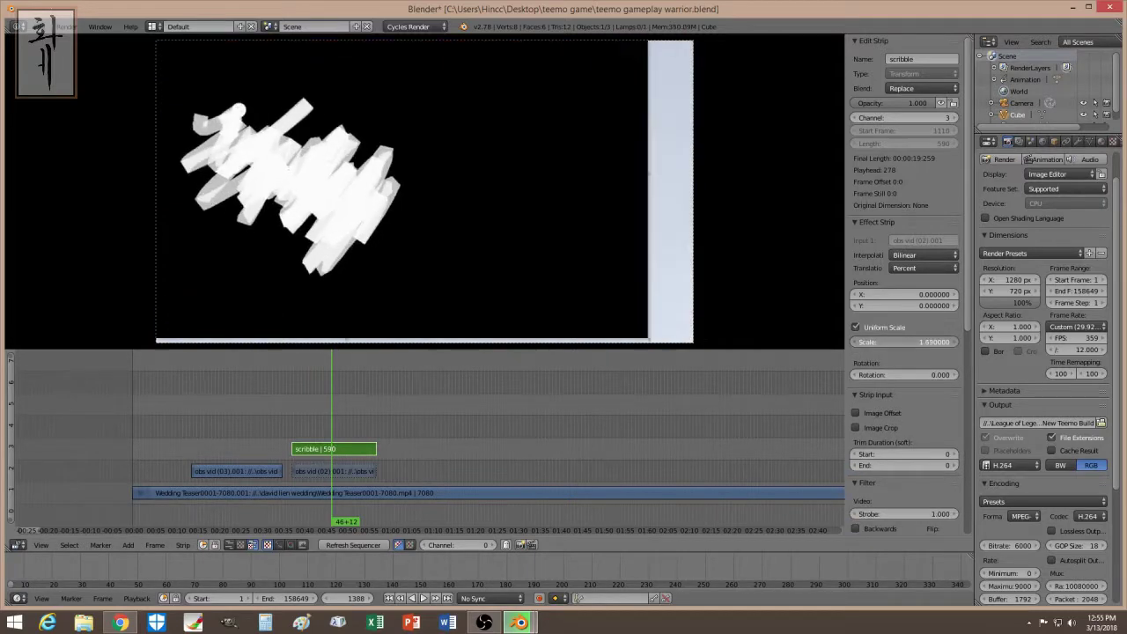
left_click_drag(884, 295, 934, 295)
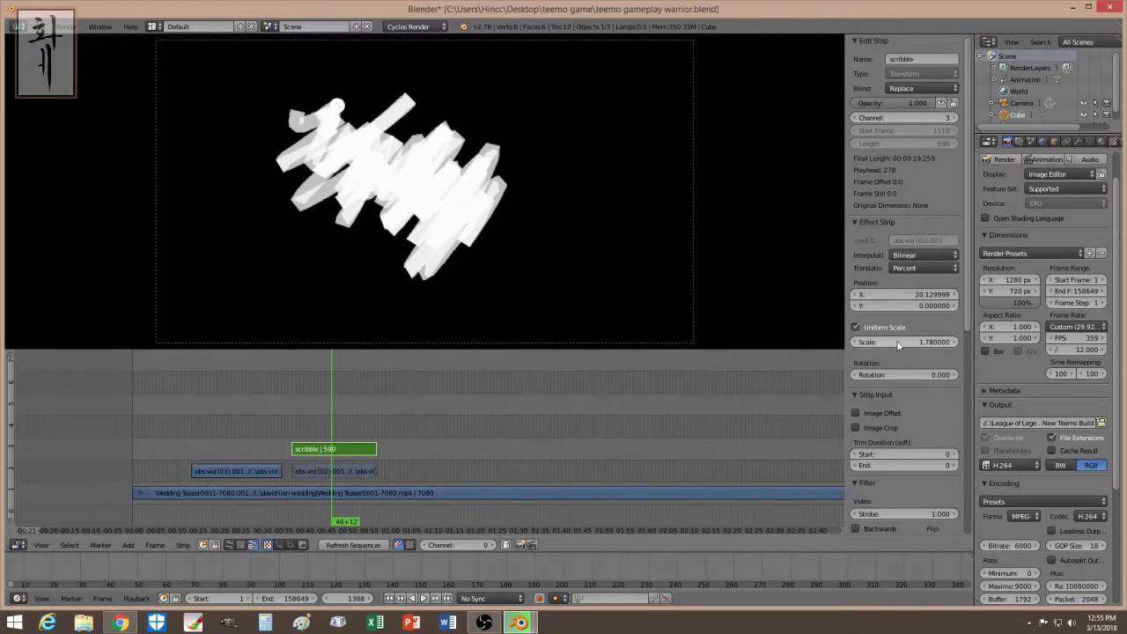
mouse_move(898, 345)
left_mouse_down()
mouse_move(909, 345)
mouse_move(893, 345)
left_mouse_up()
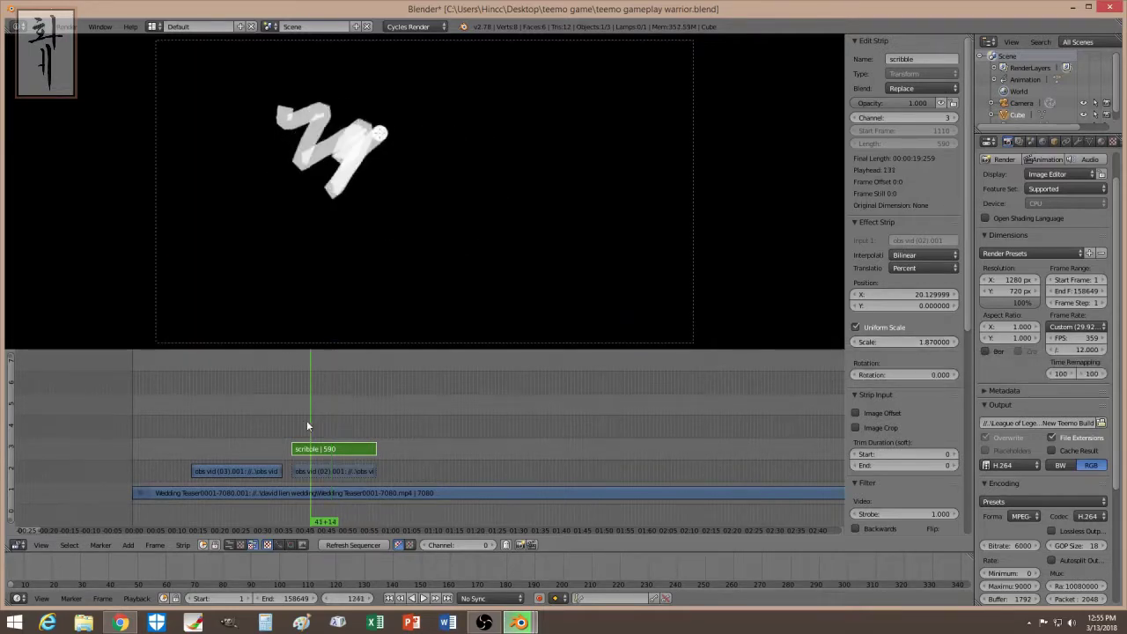
Step: Keyframe scale 1.87 at frame 1167 and scale 2.17 at frame 1445
left_click_drag(307, 426, 301, 426)
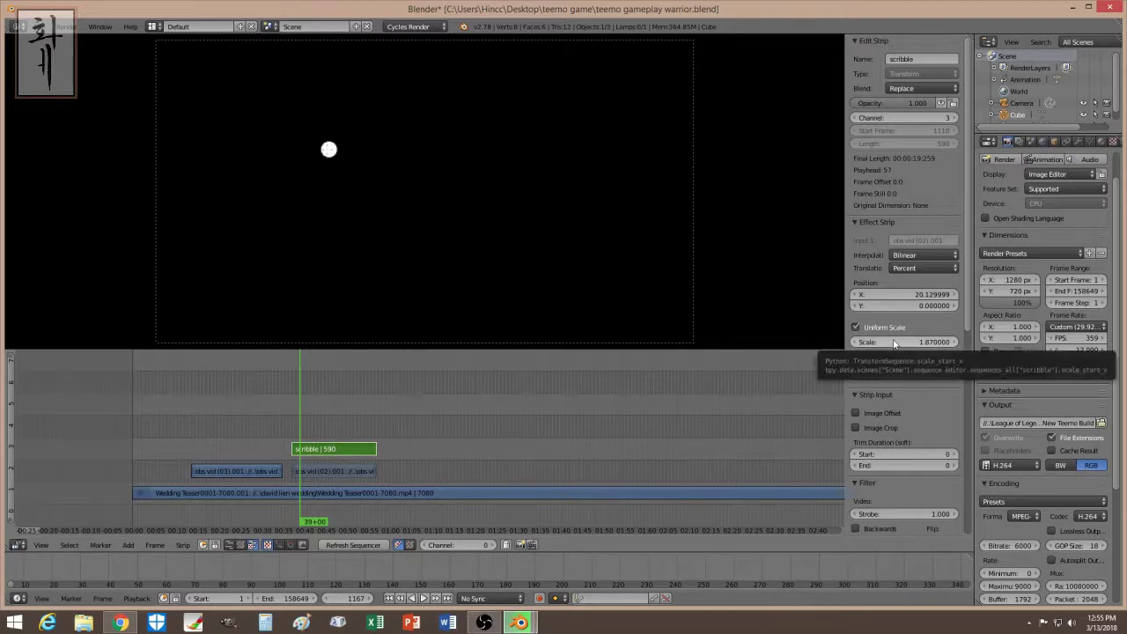
key("i")
left_click(306, 413)
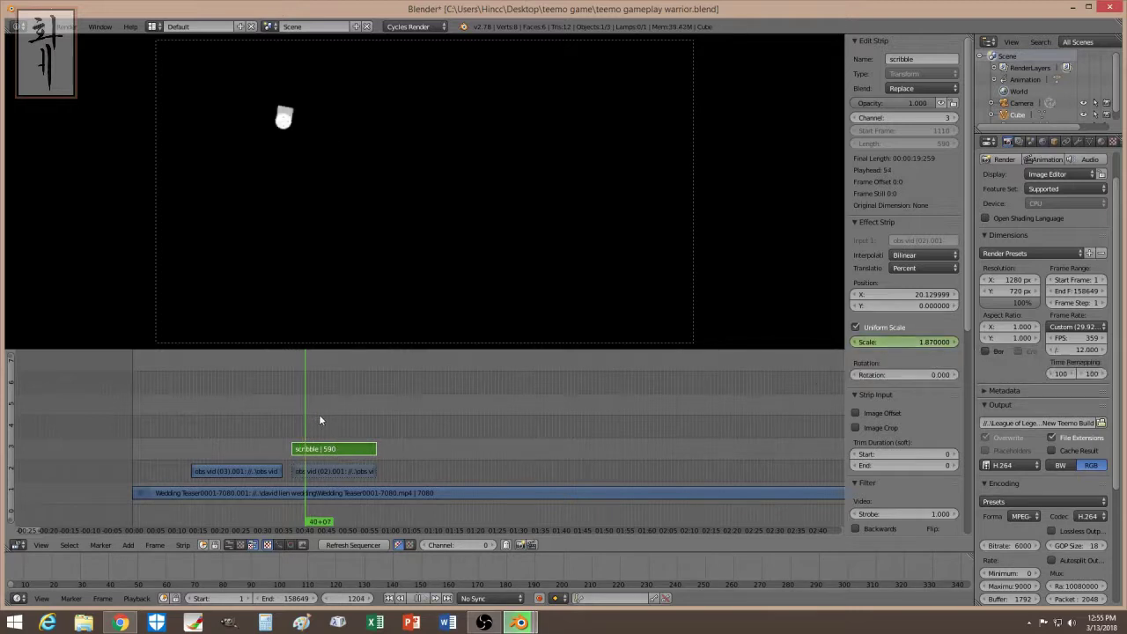
left_click_drag(320, 421, 340, 416)
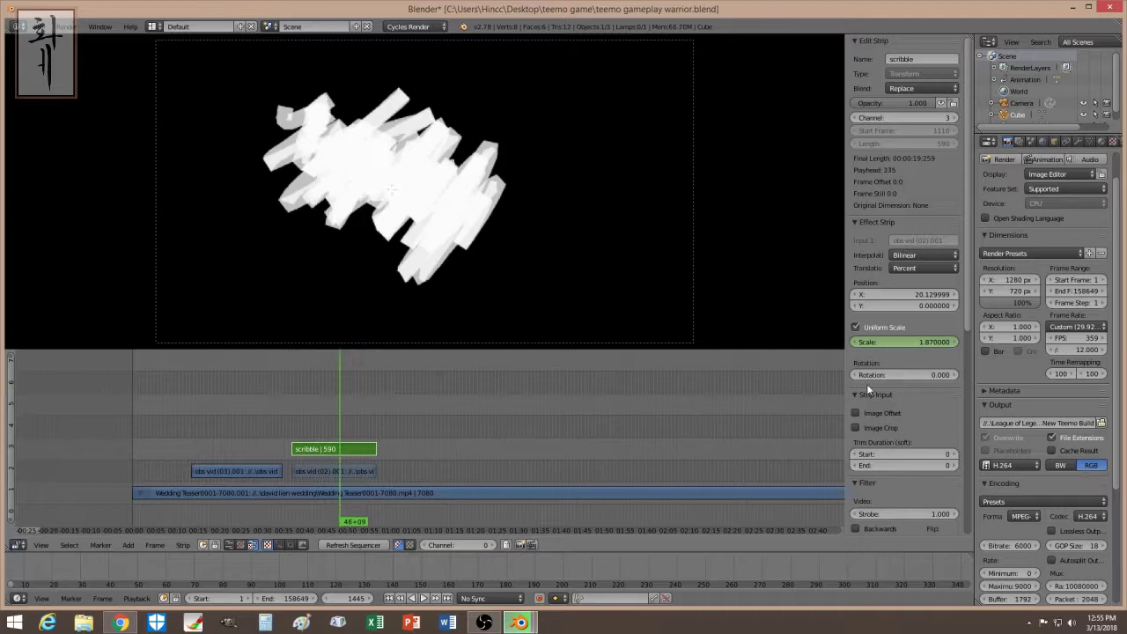
left_click_drag(891, 343, 933, 343)
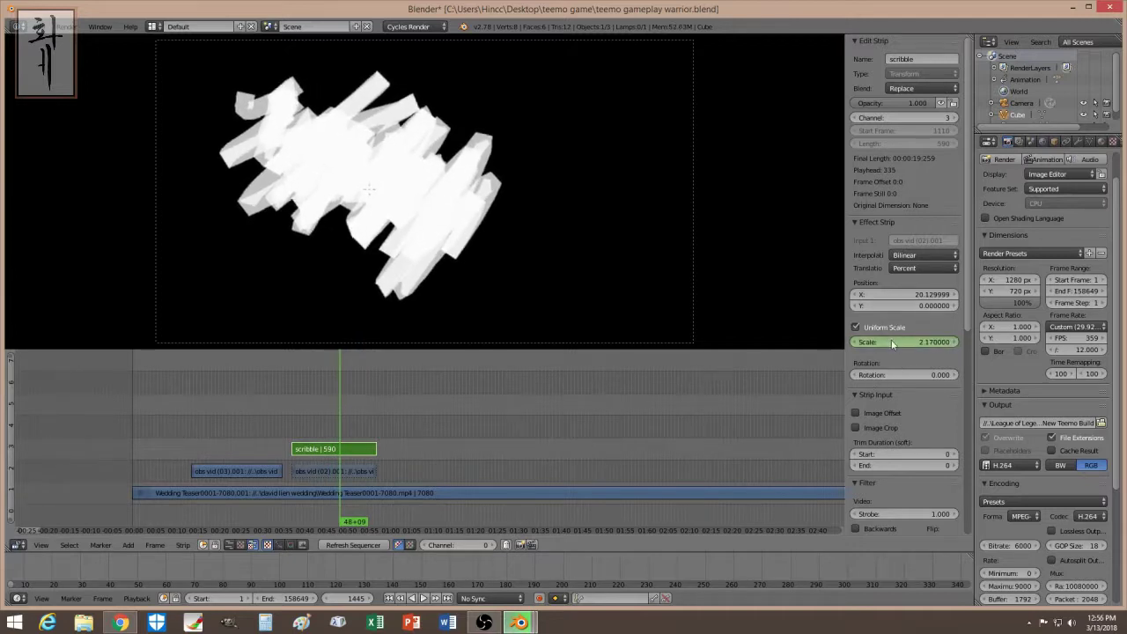
key("i")
Step: Play back from an earlier frame to check the growing scribble
left_click(303, 415)
key("alt+a")
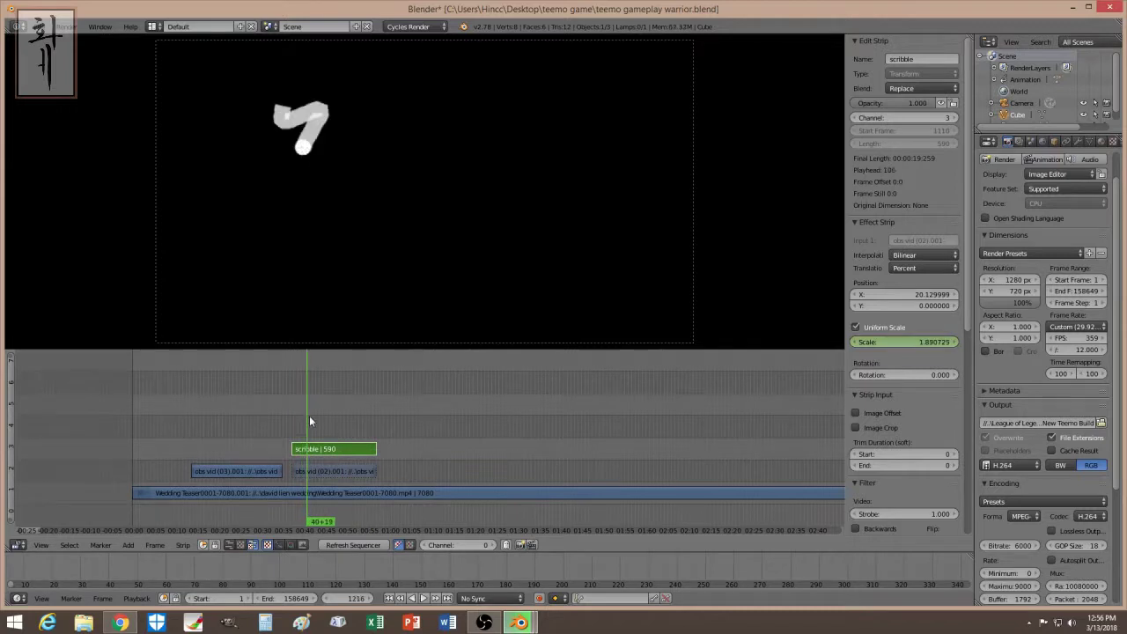
left_click_drag(321, 413, 358, 415)
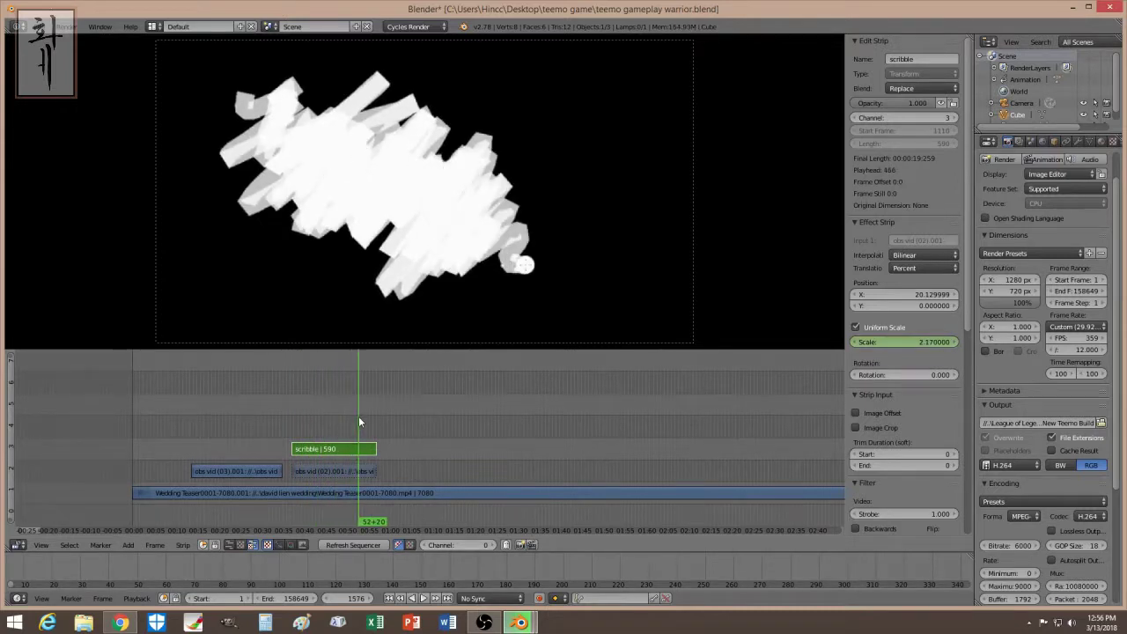
Step: Cut the Wedding Teaser strip at the playhead and play back from frame 1121
right_click(297, 490)
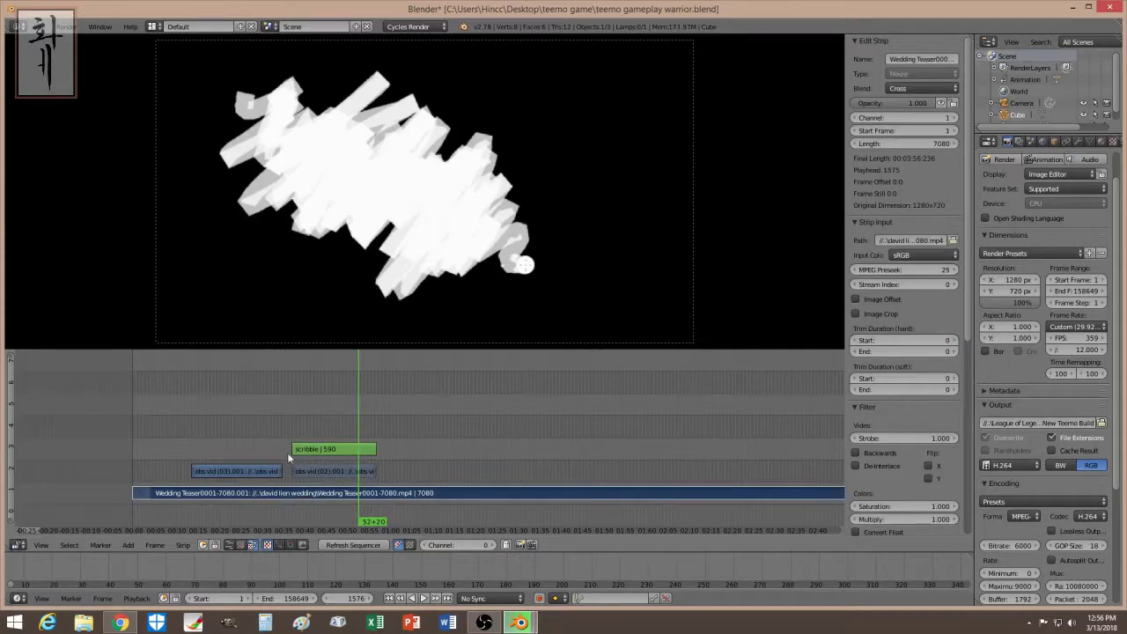
left_click(378, 493)
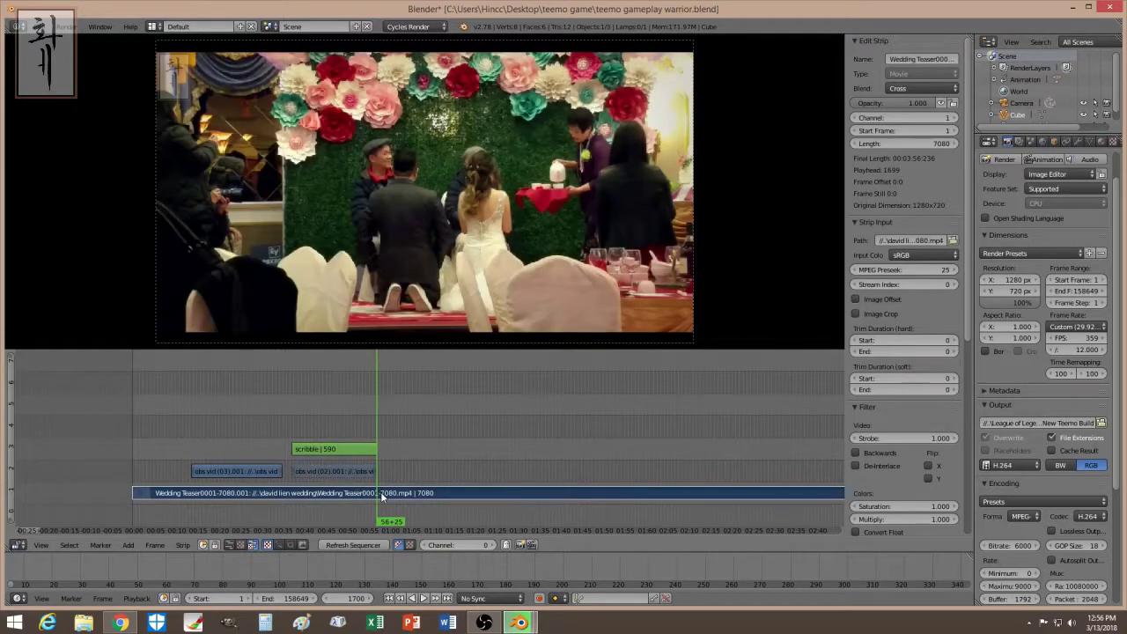
key("k")
left_click(294, 432)
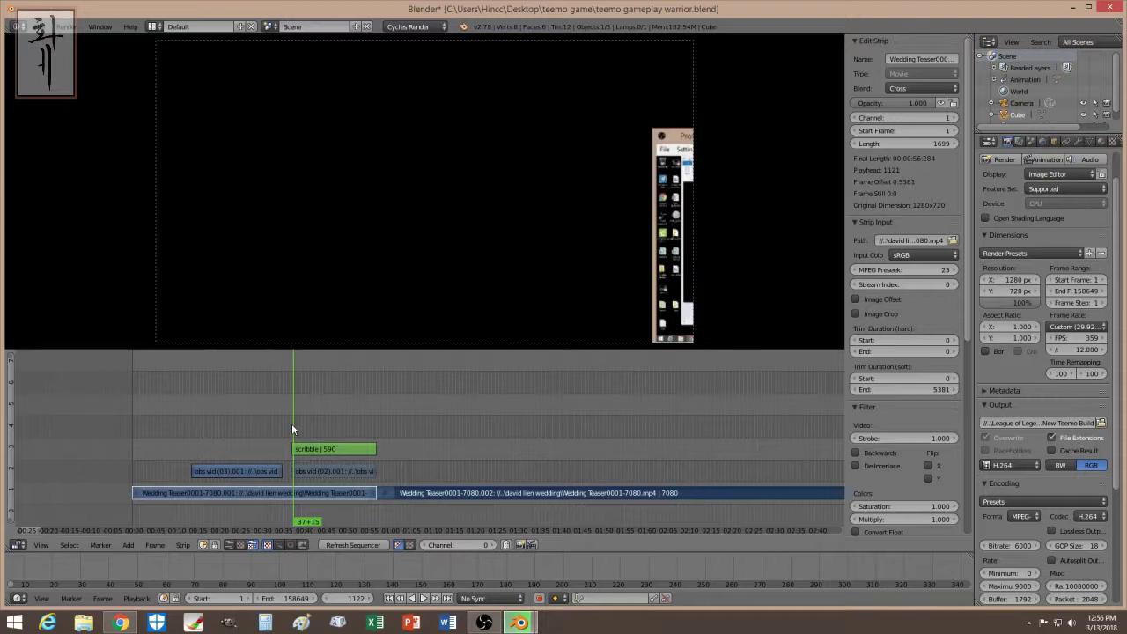
key("alt+a")
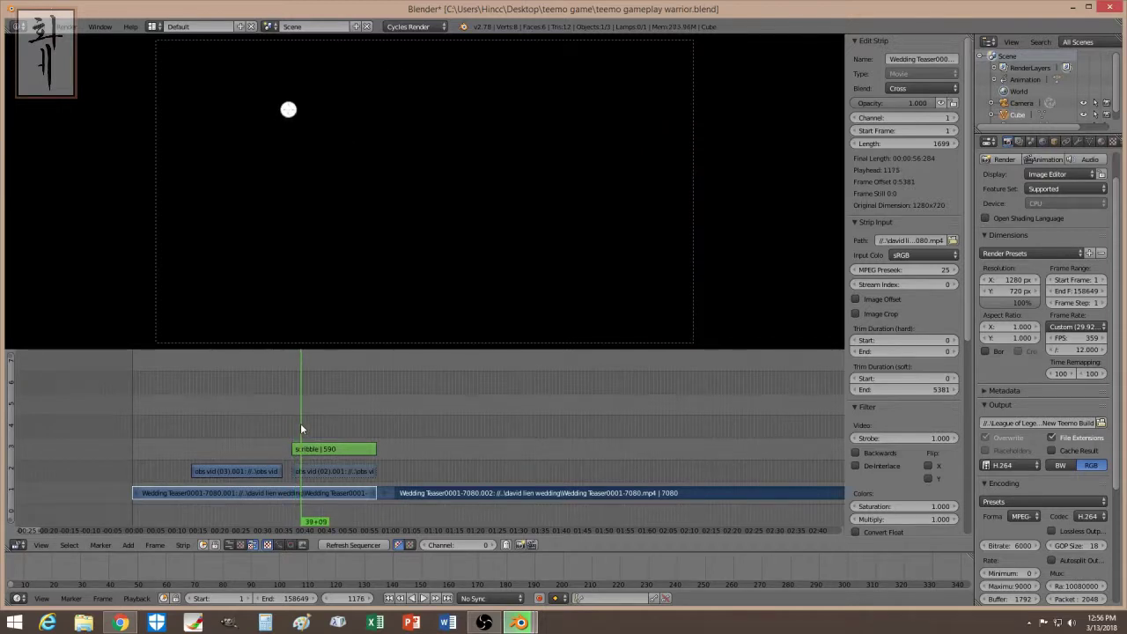
left_click(295, 428)
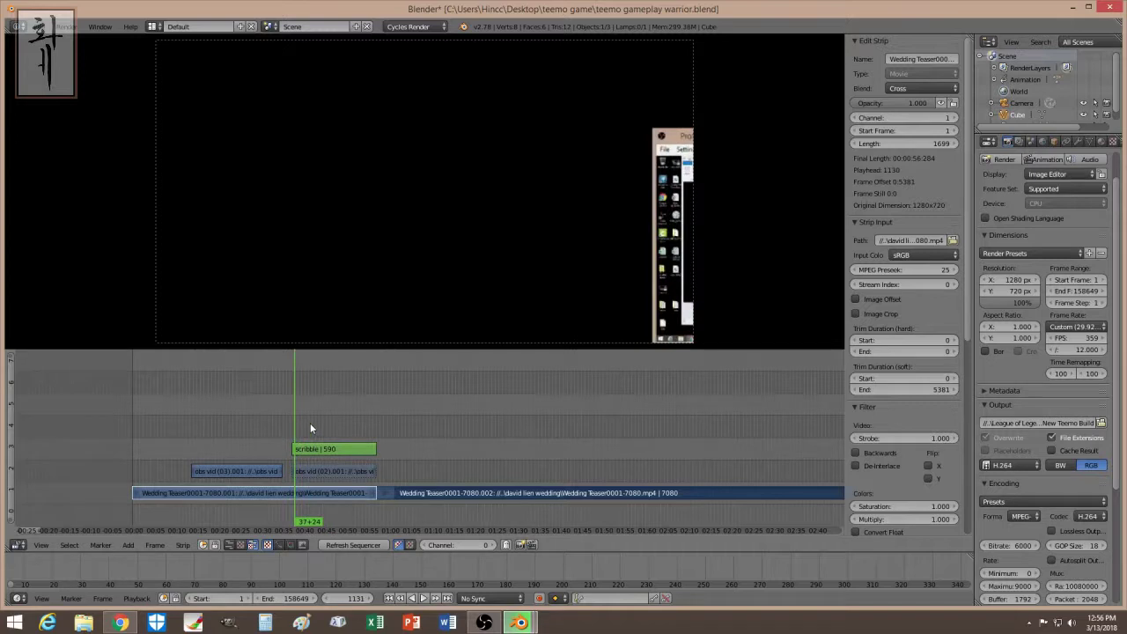
Step: Set the scribble's Position X to 27.72 and keyframe it, then preview
right_click(318, 449)
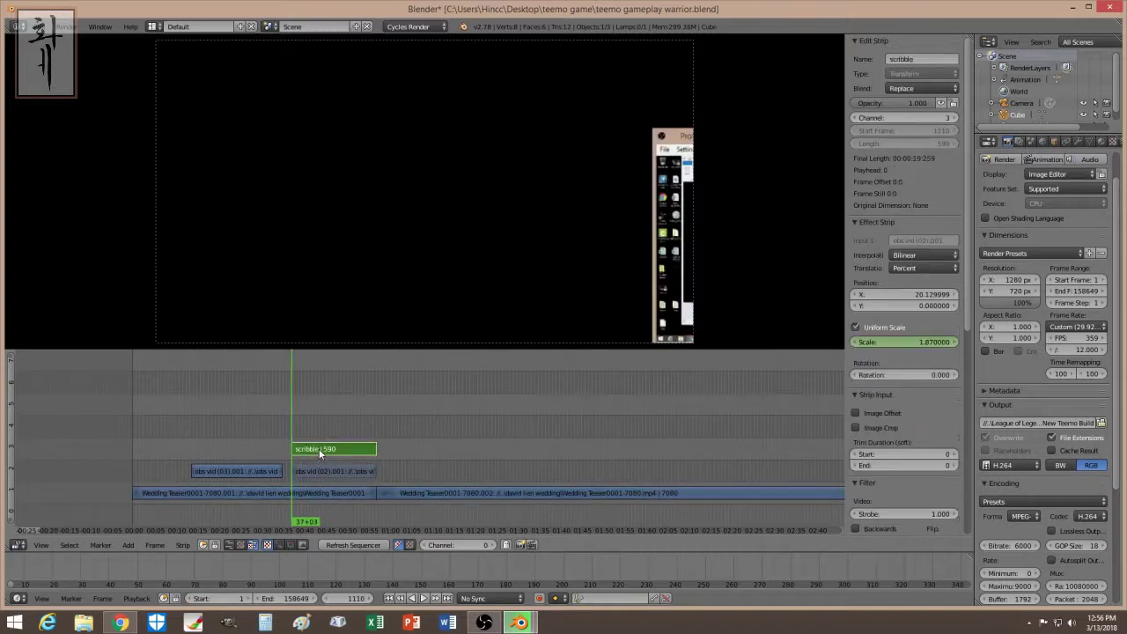
mouse_move(904, 294)
left_mouse_down()
mouse_move(946, 294)
mouse_move(888, 300)
left_mouse_up()
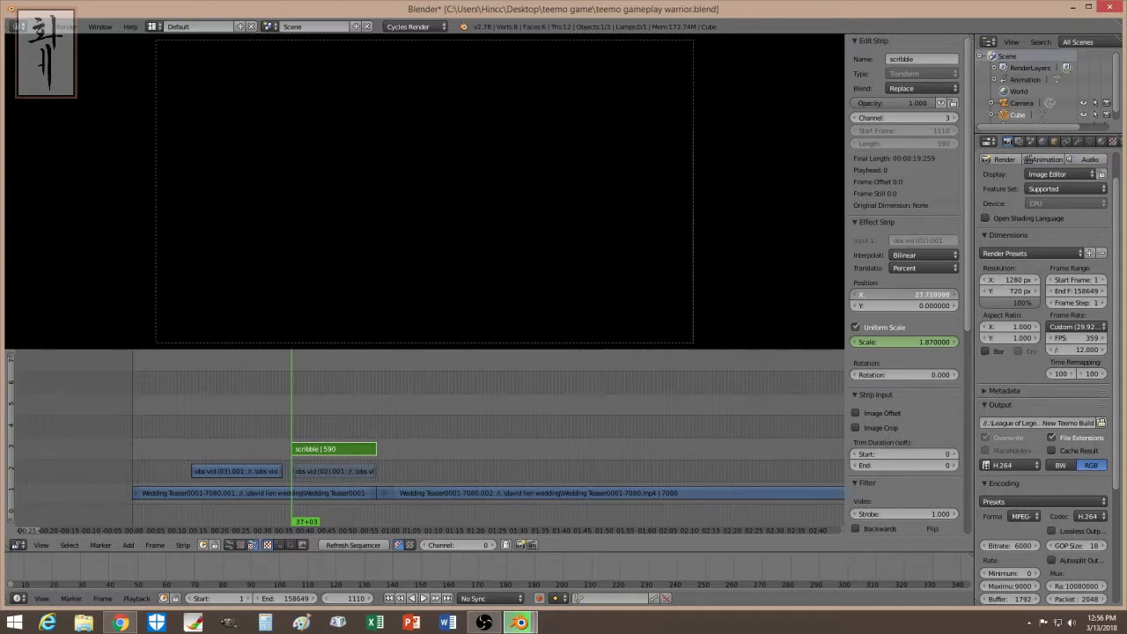
key("i")
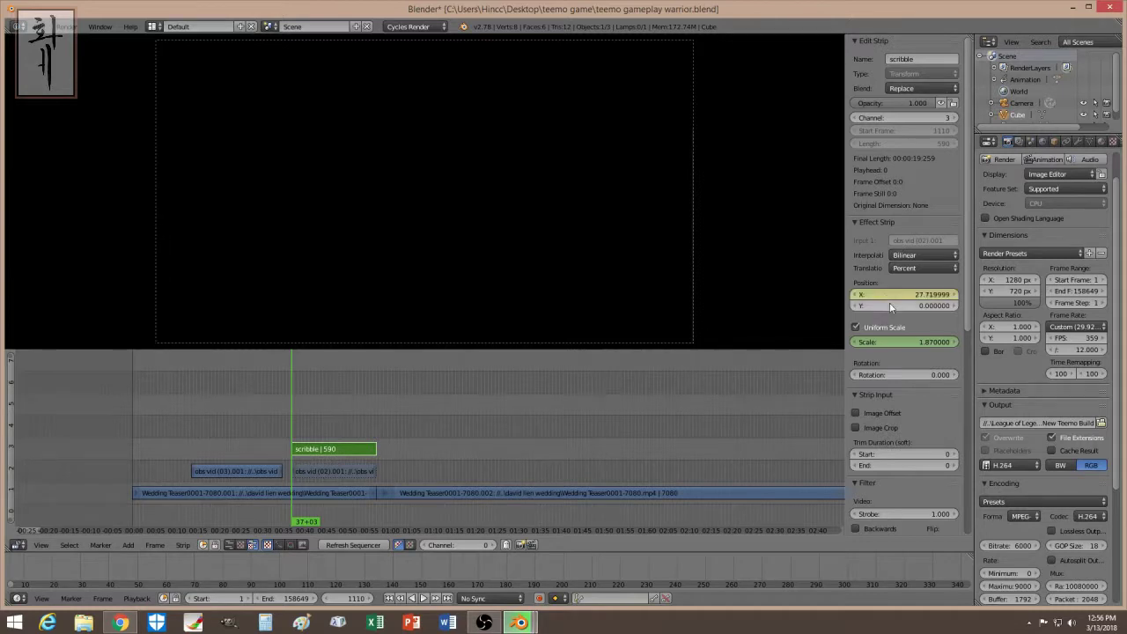
left_click_drag(297, 413, 369, 412)
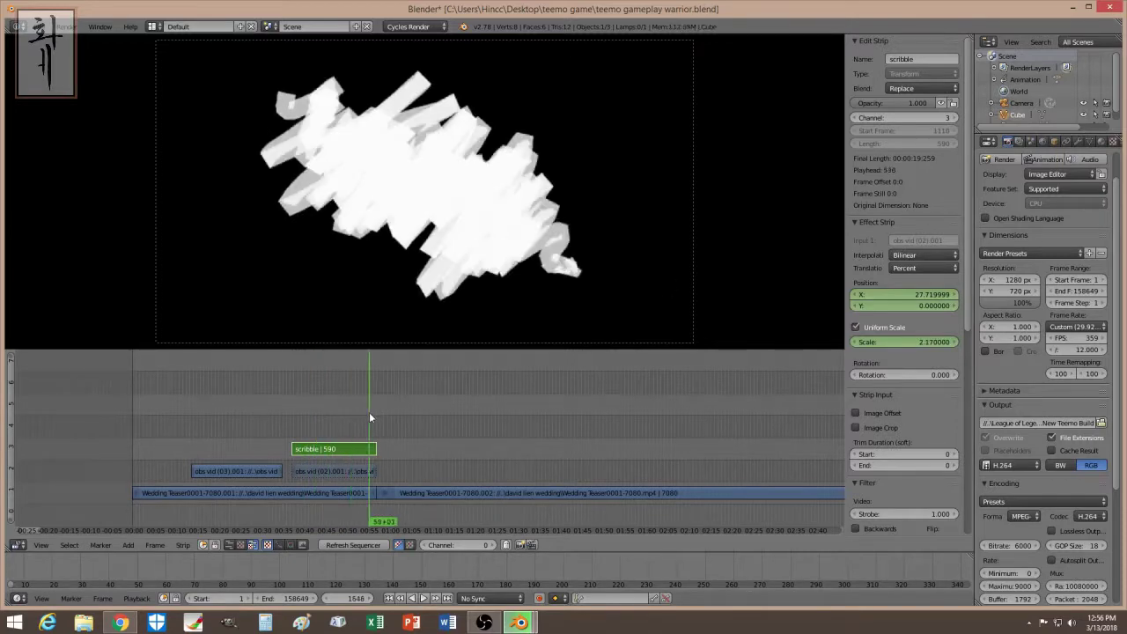
key("Escape")
left_click(291, 427)
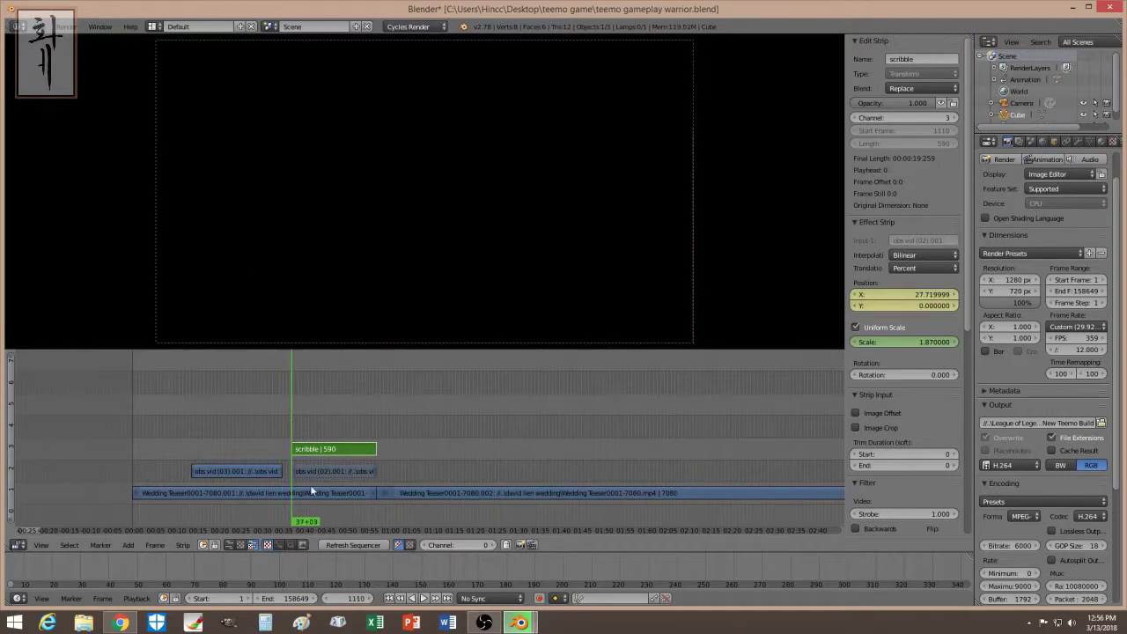
Step: Split the wedding footage under the scribble at the playhead and check the piece
right_click(306, 495)
key("k")
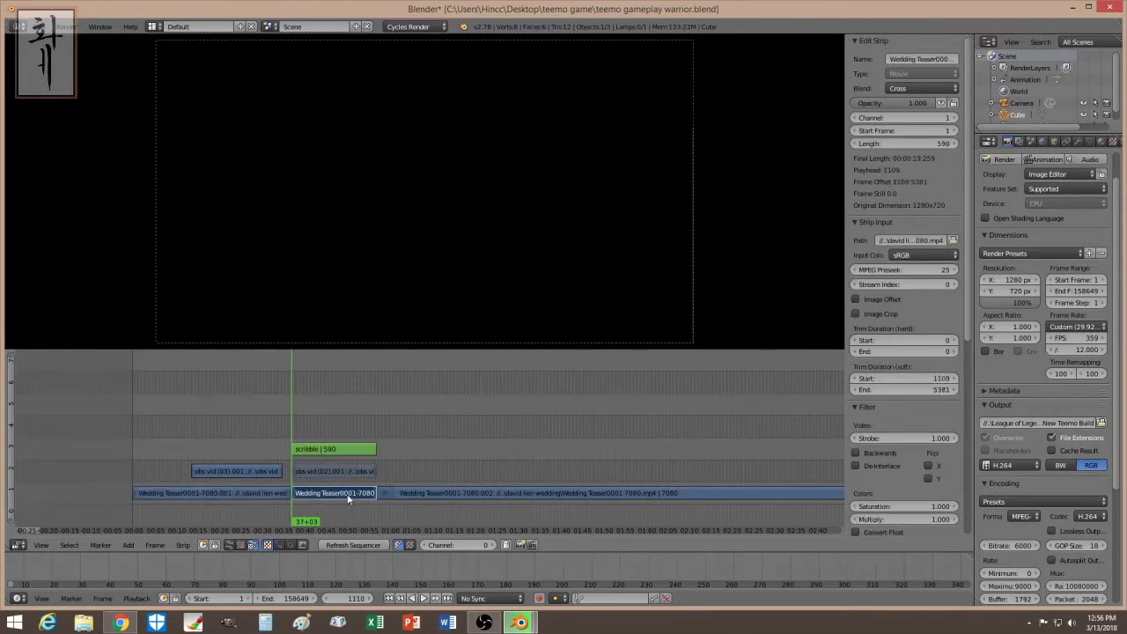
right_click(357, 471)
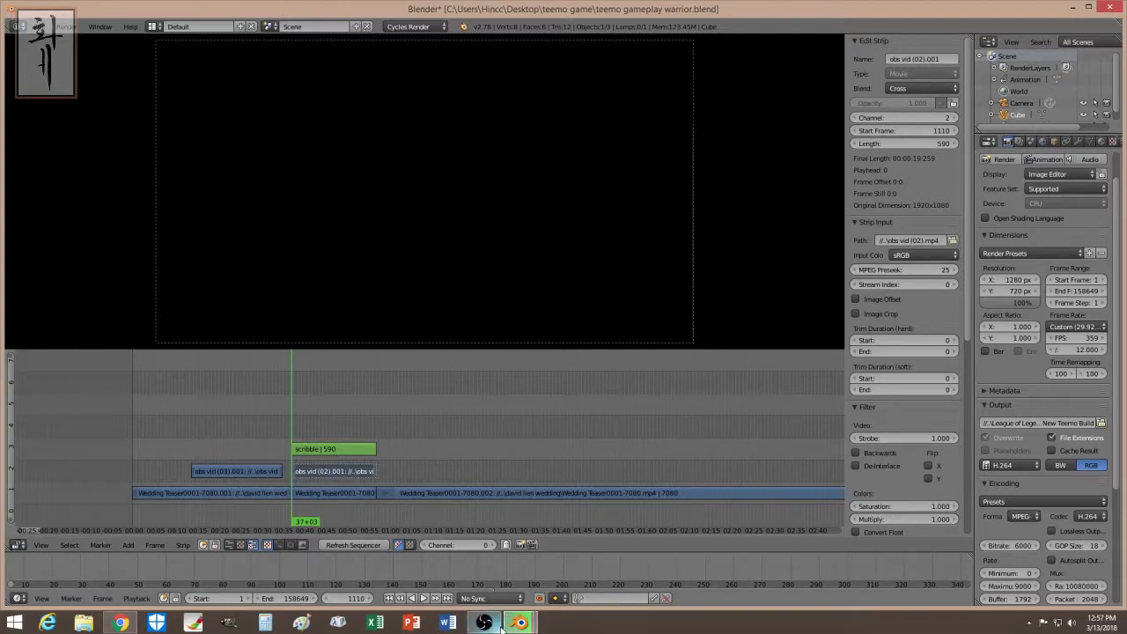
left_click_drag(310, 425, 315, 418)
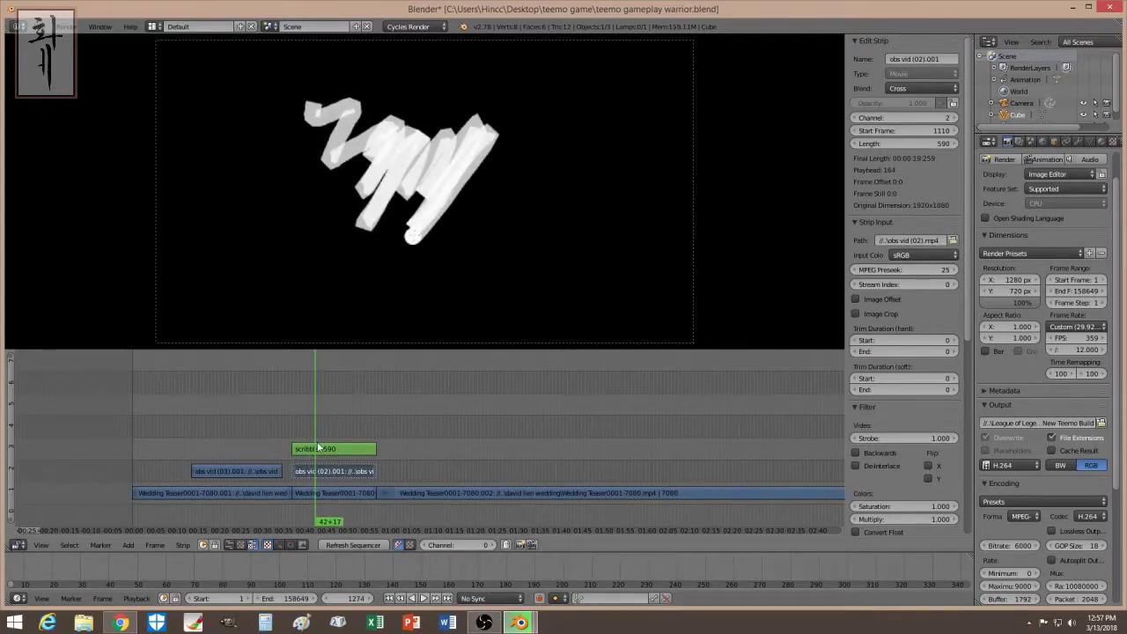
Step: Scrub through the scribble strip to frame 47+11 and mute it with H
right_click(334, 449)
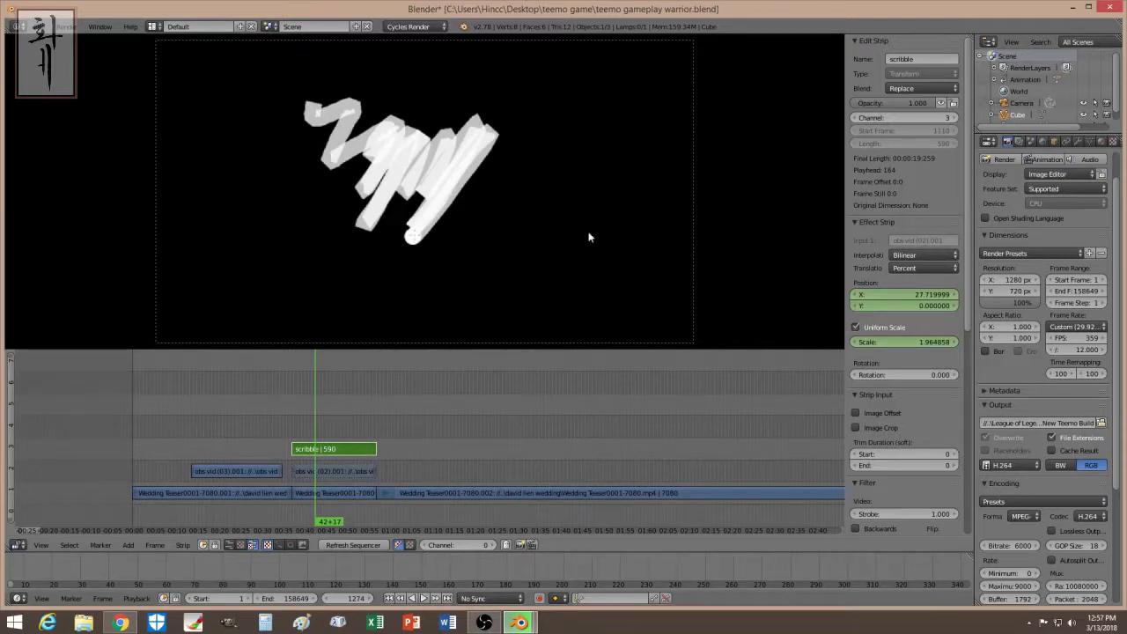
left_click(299, 412)
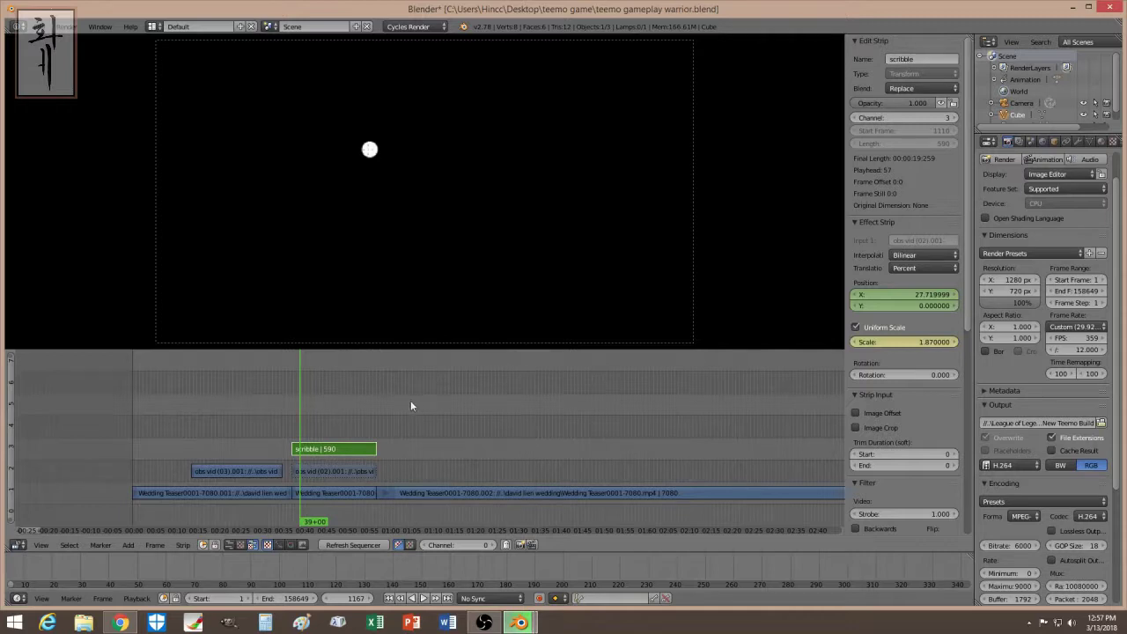
left_click(316, 413)
left_click(350, 413)
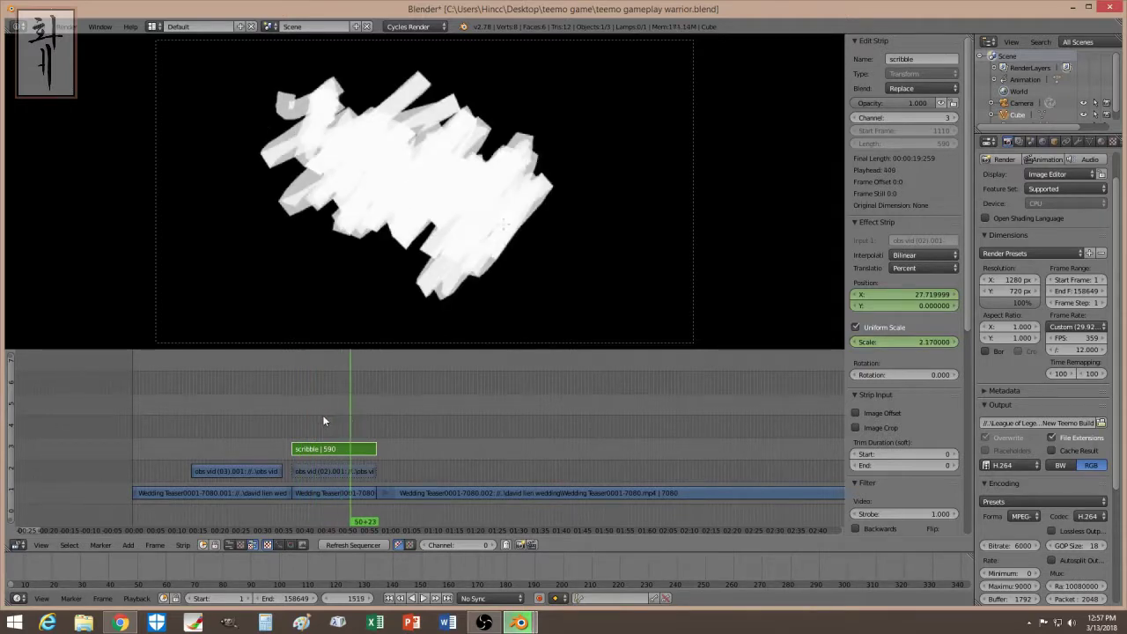
left_click(323, 415)
left_click(335, 437)
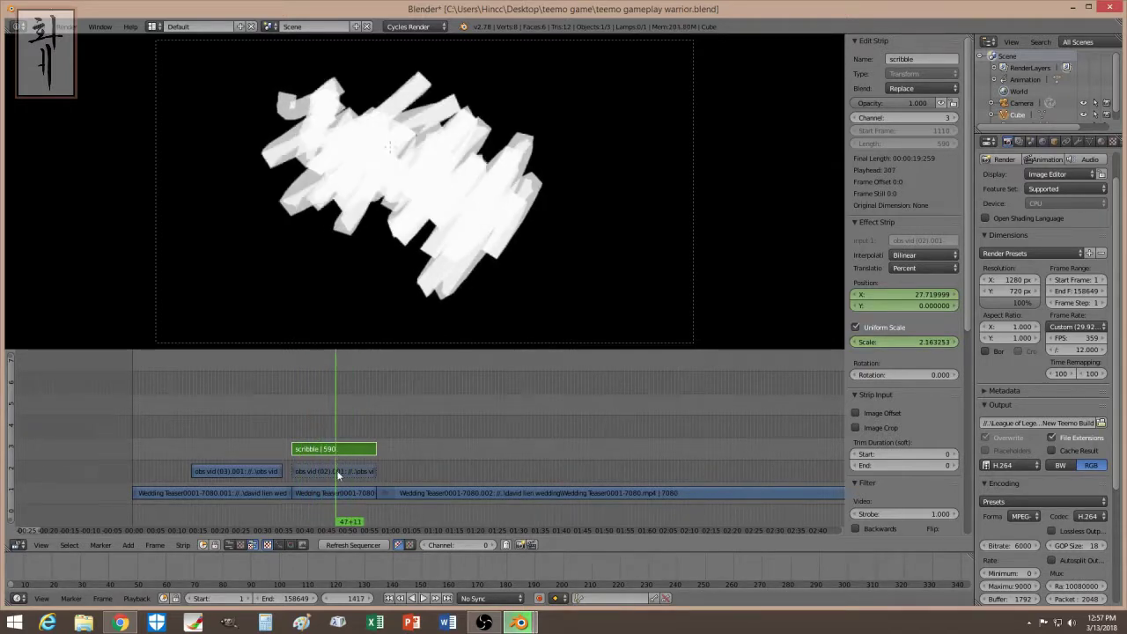
key("h")
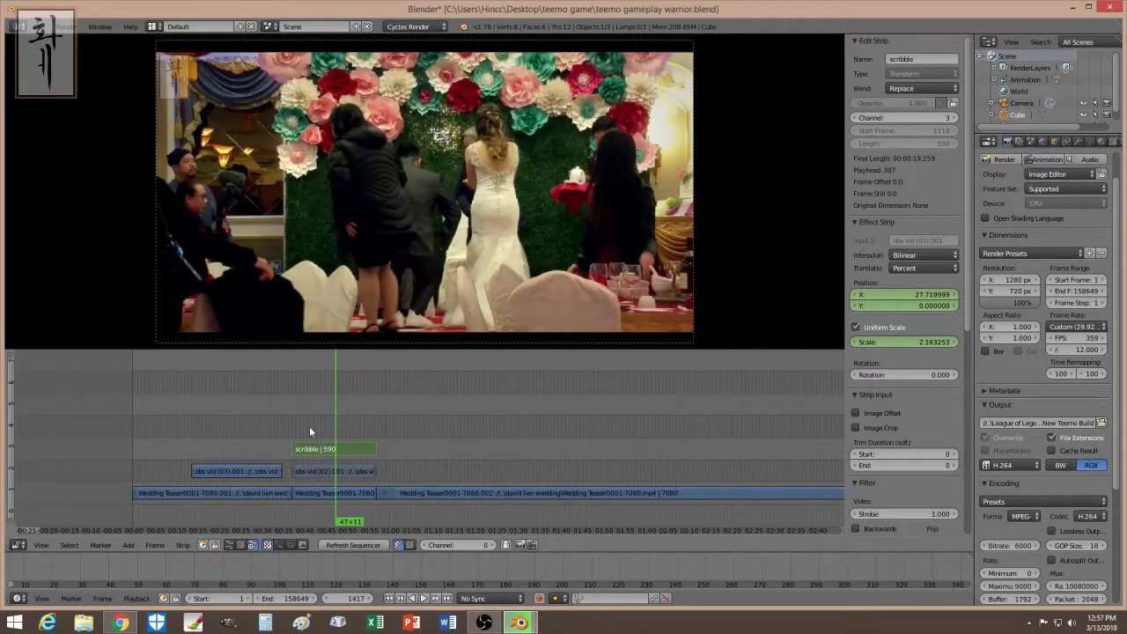
Step: Add a Mask strip modifier to the wedding footage piece, using the scribble strip as mask
left_click(309, 431)
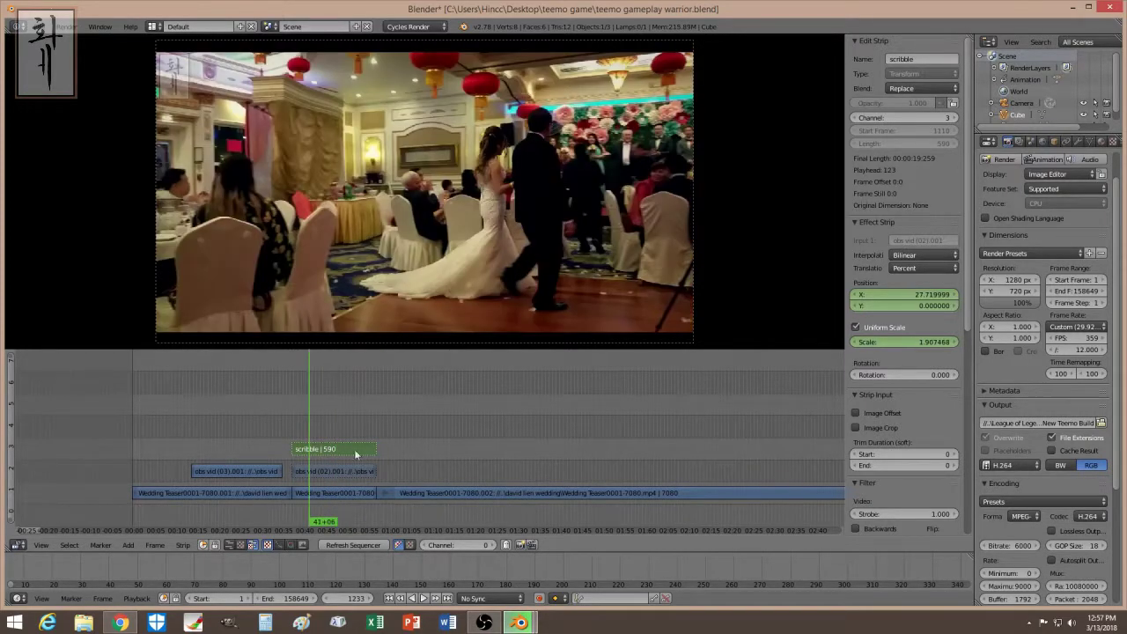
left_click(318, 493)
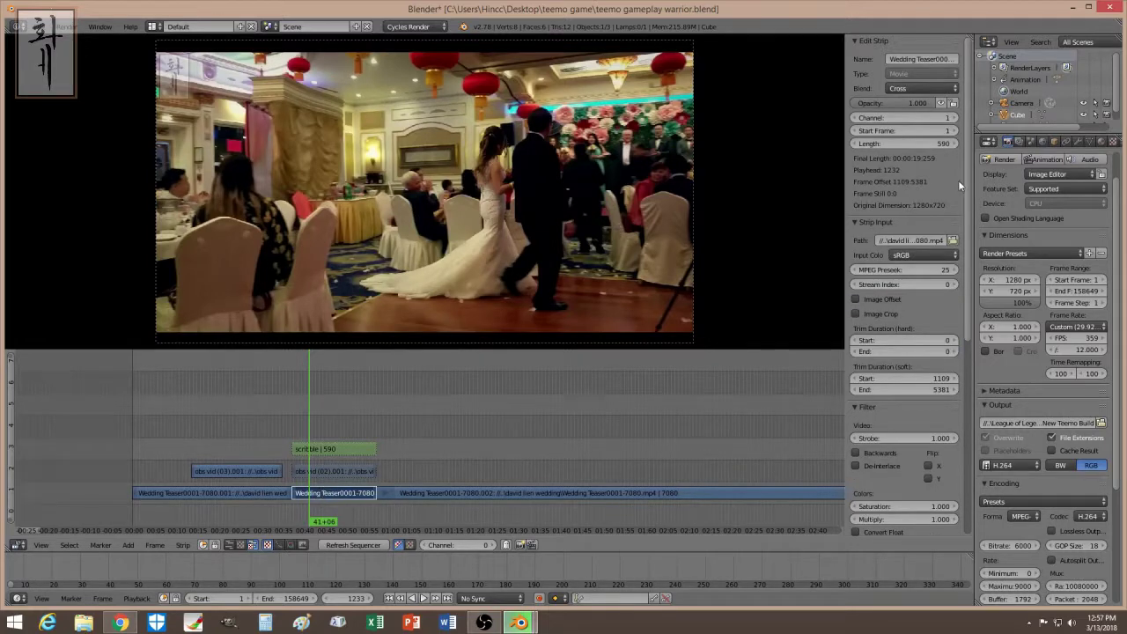
scroll(966, 178, "down", 9)
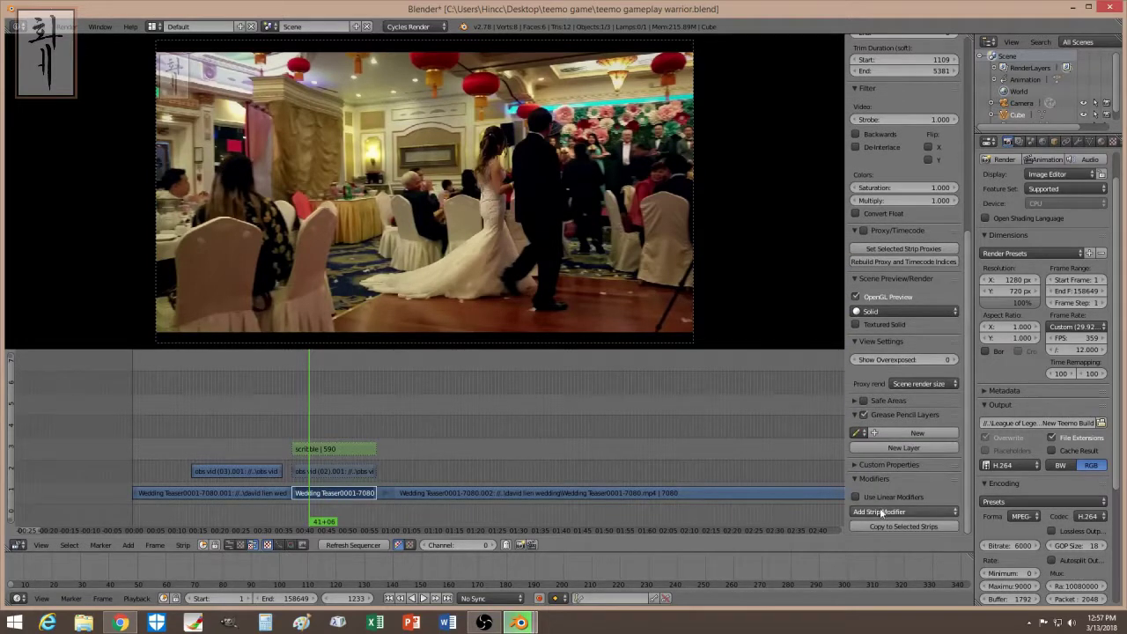
left_click(884, 513)
left_click(892, 448)
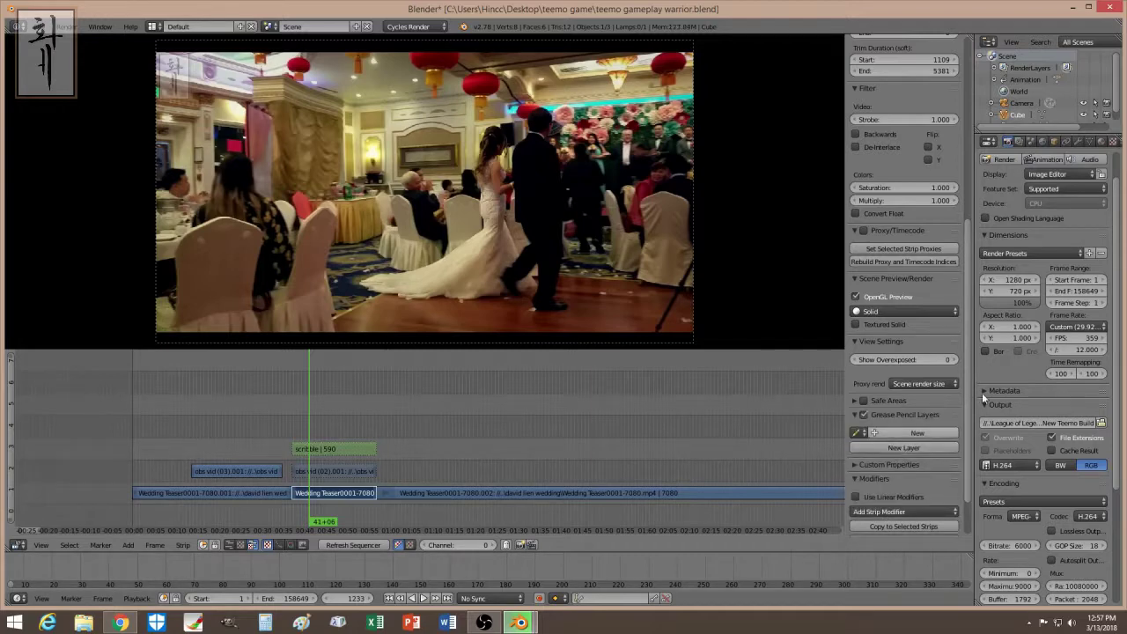
scroll(914, 519, "down", 2)
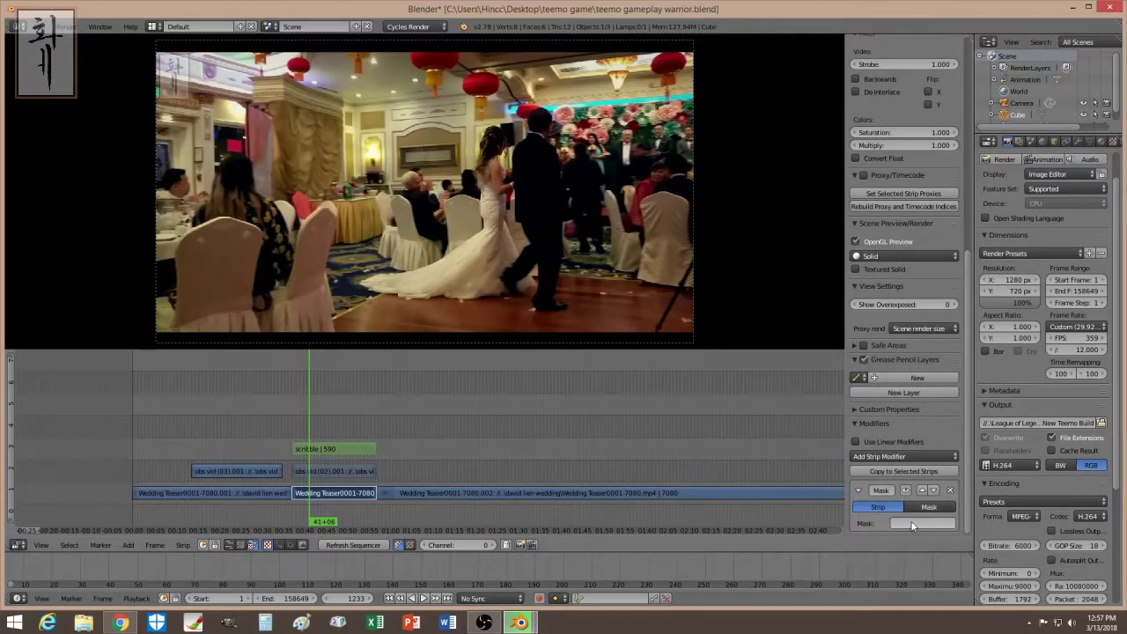
left_click(911, 523)
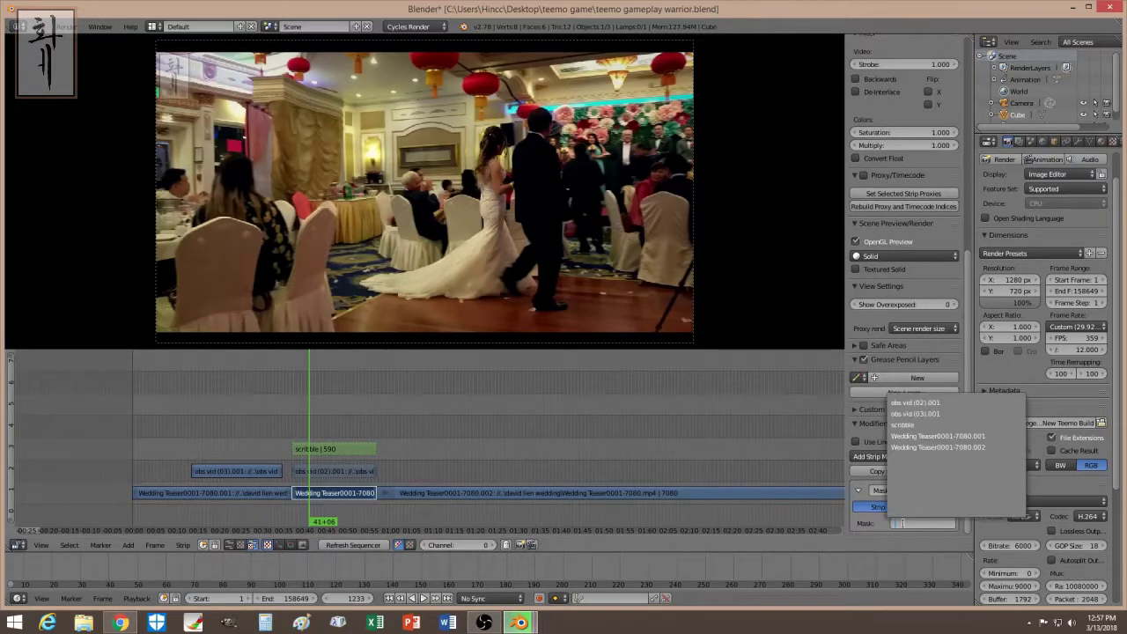
left_click(917, 425)
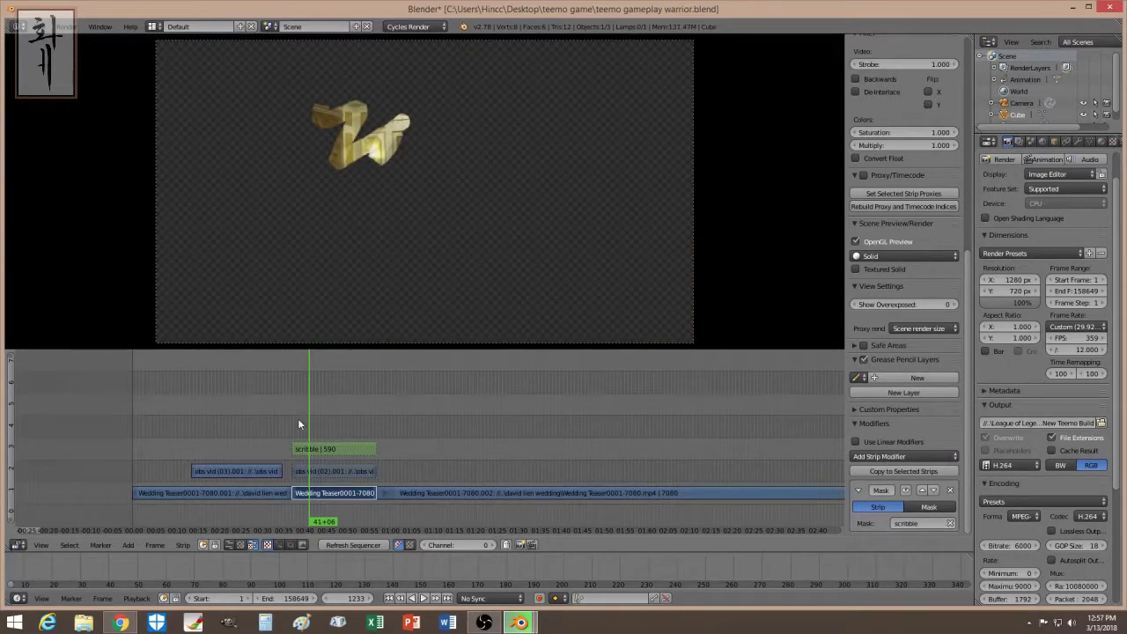
Step: Play back the masked footage, return to frame 1266, and bring up a blank Paint canvas
key("shift+alt+a")
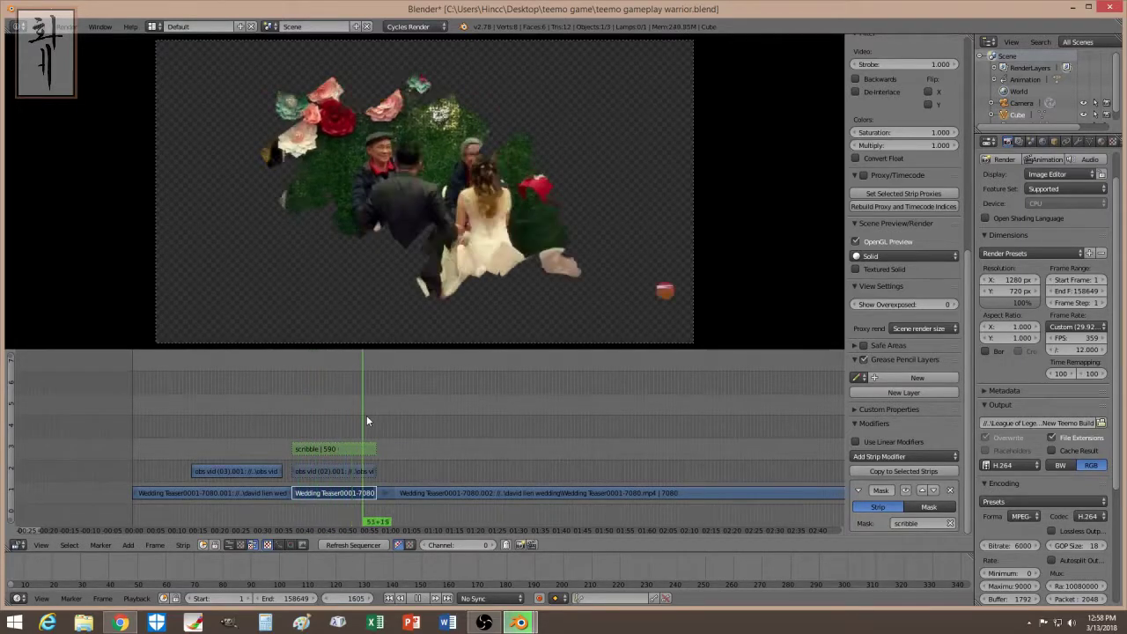
key("alt+a")
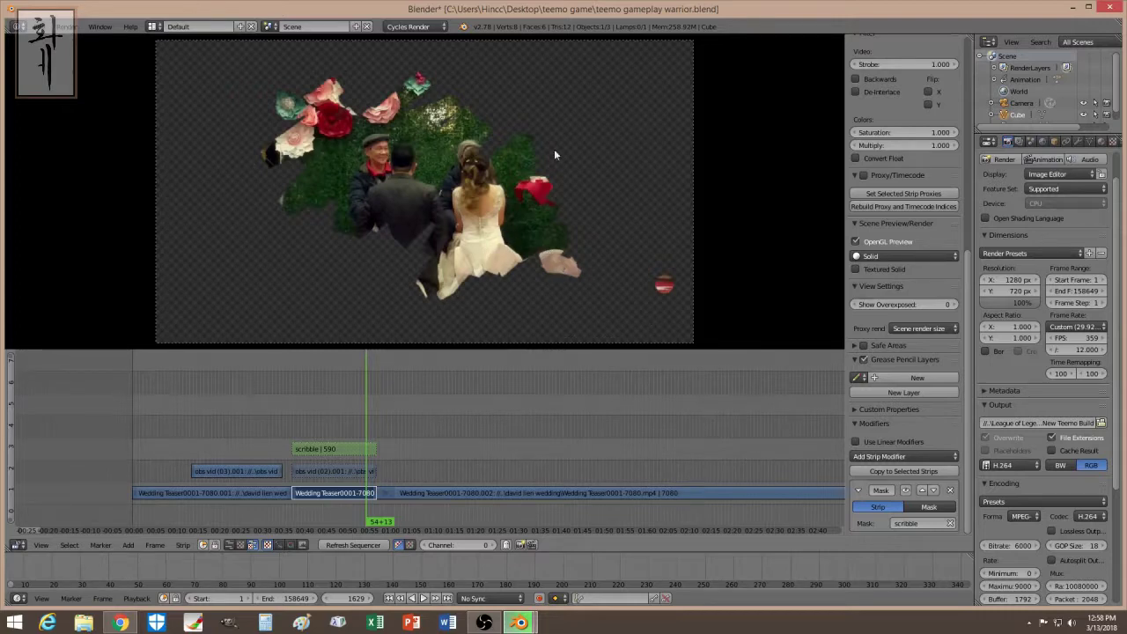
left_click(314, 398)
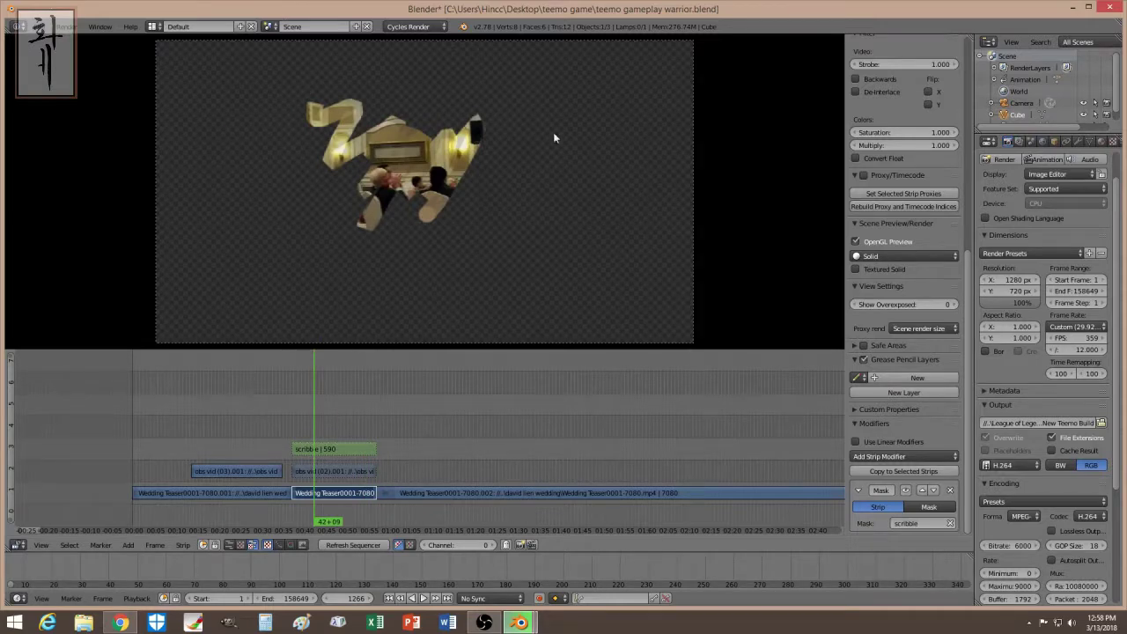
left_click(301, 623)
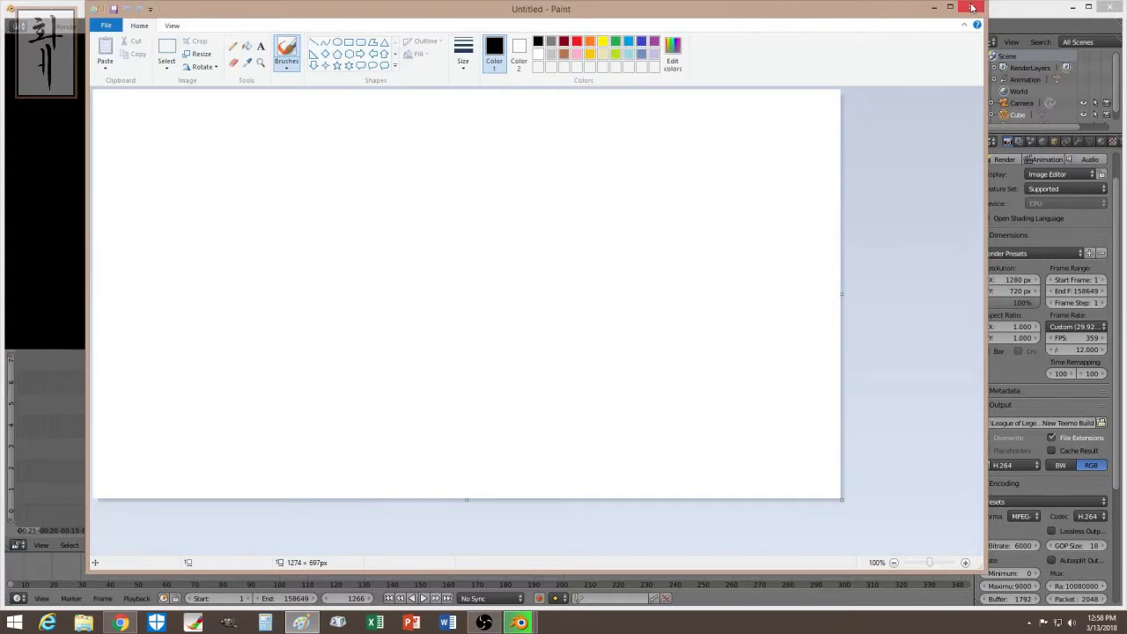
Step: Close Paint and add food/fish0411-1945.mp4 as a movie strip at frame 1192
left_click(971, 7)
left_click(304, 421)
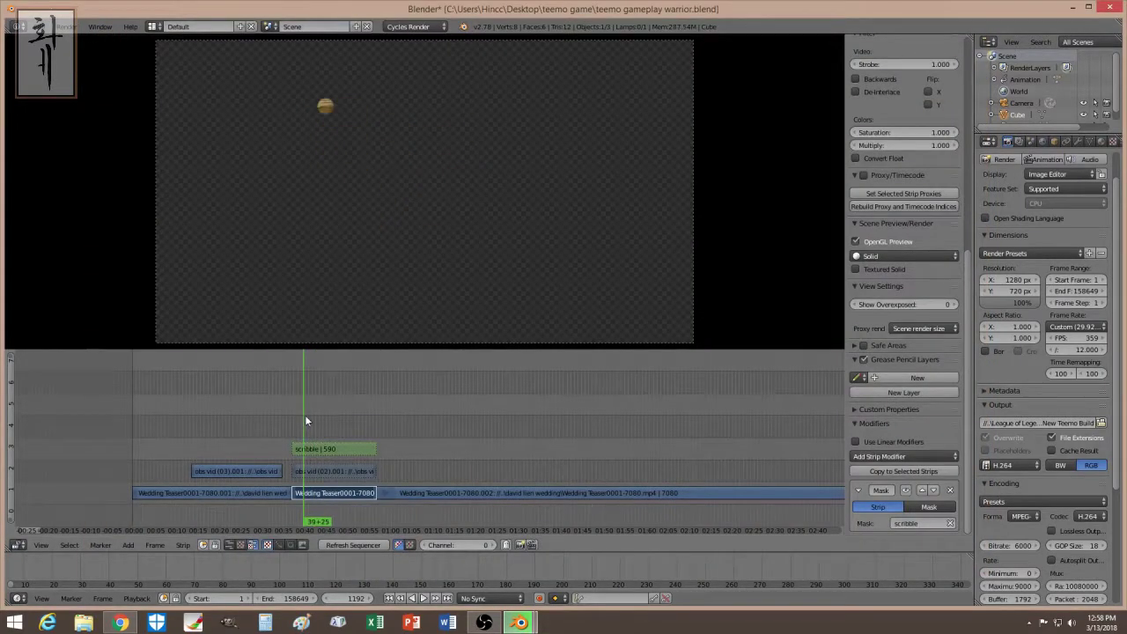
left_click(130, 545)
left_click(148, 498)
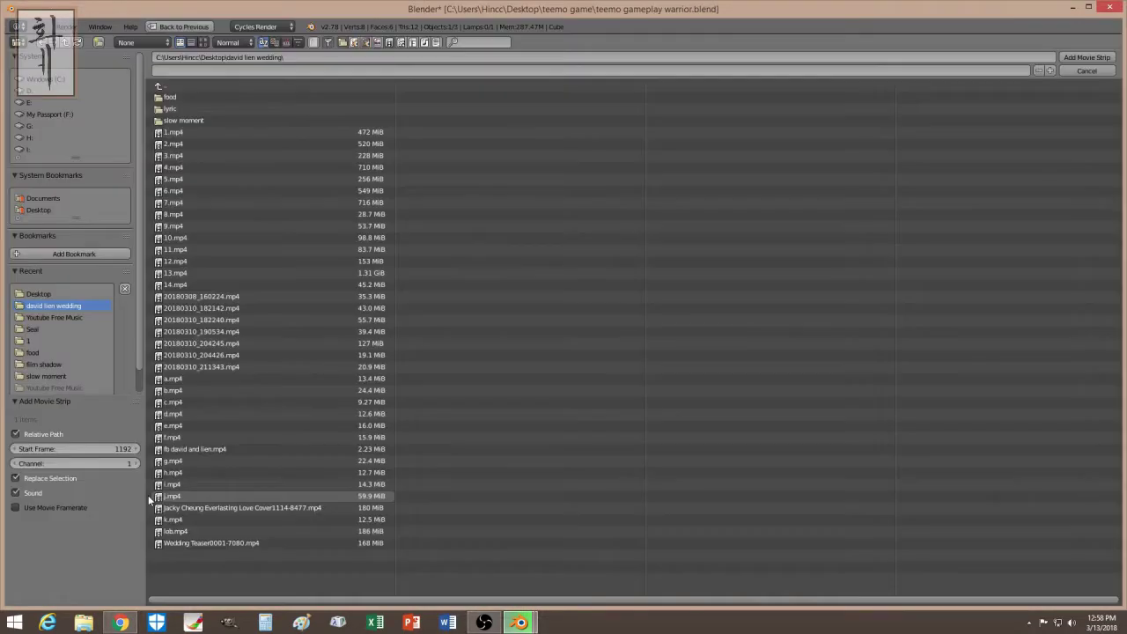
left_click(170, 97)
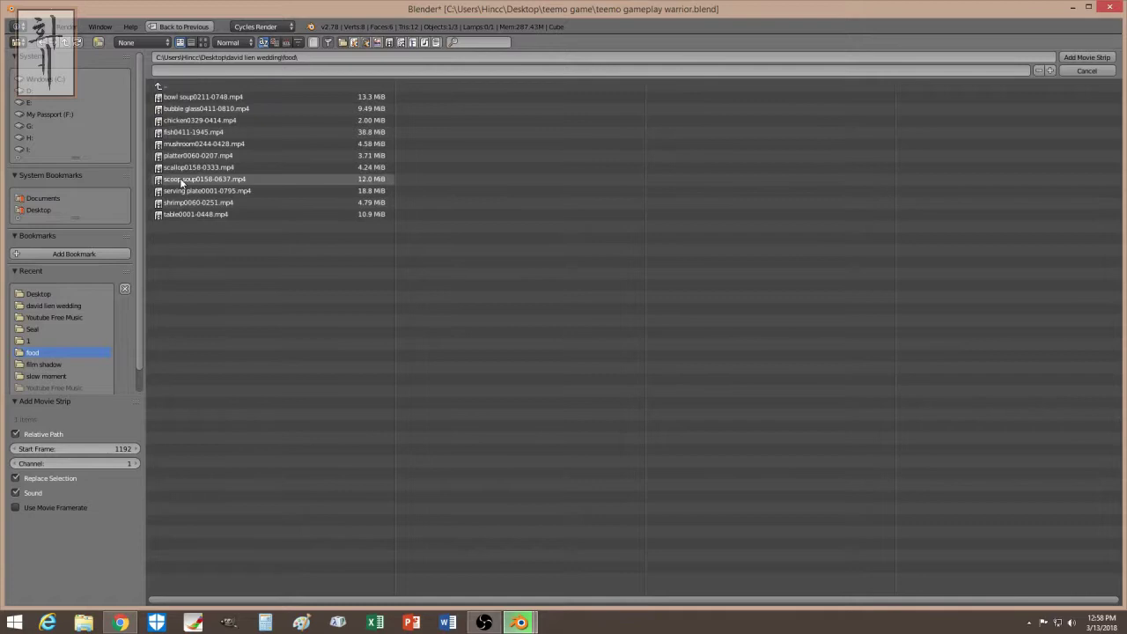
left_click(187, 131)
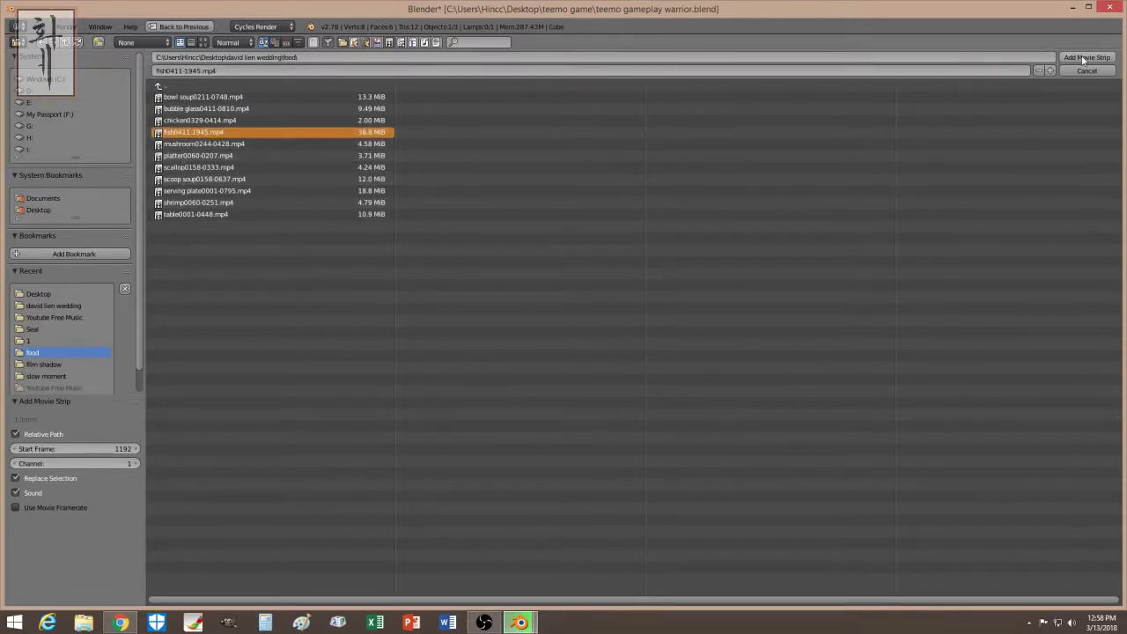
left_click(1087, 57)
Step: Delete the fish clip's sound strip and move its video one channel higher
left_click(389, 404)
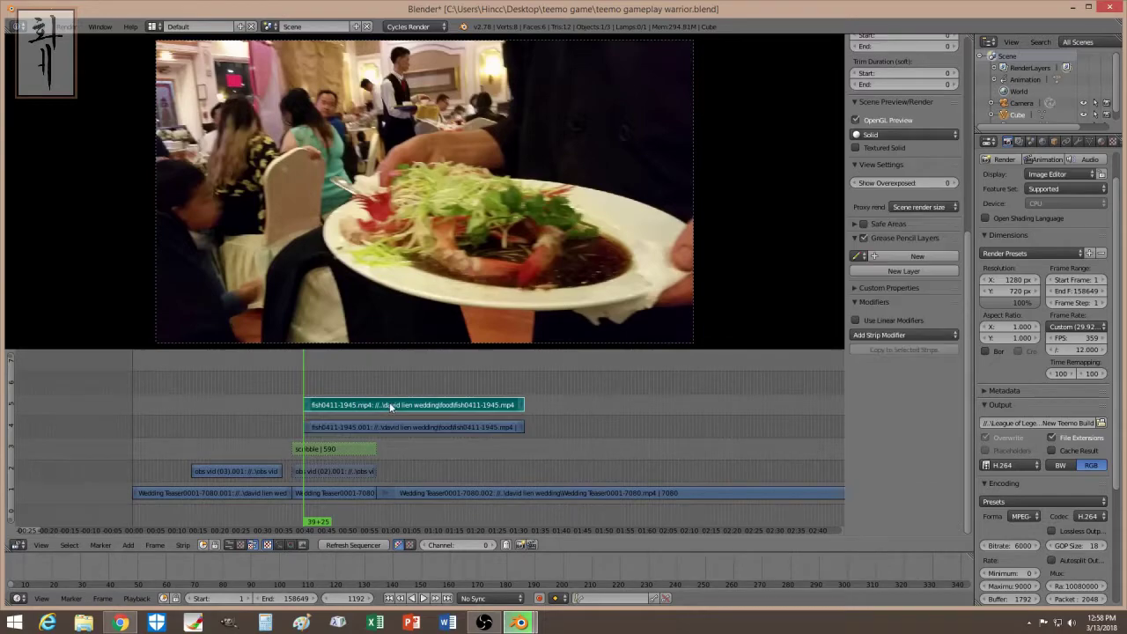
key("x")
left_click(389, 402)
key("g")
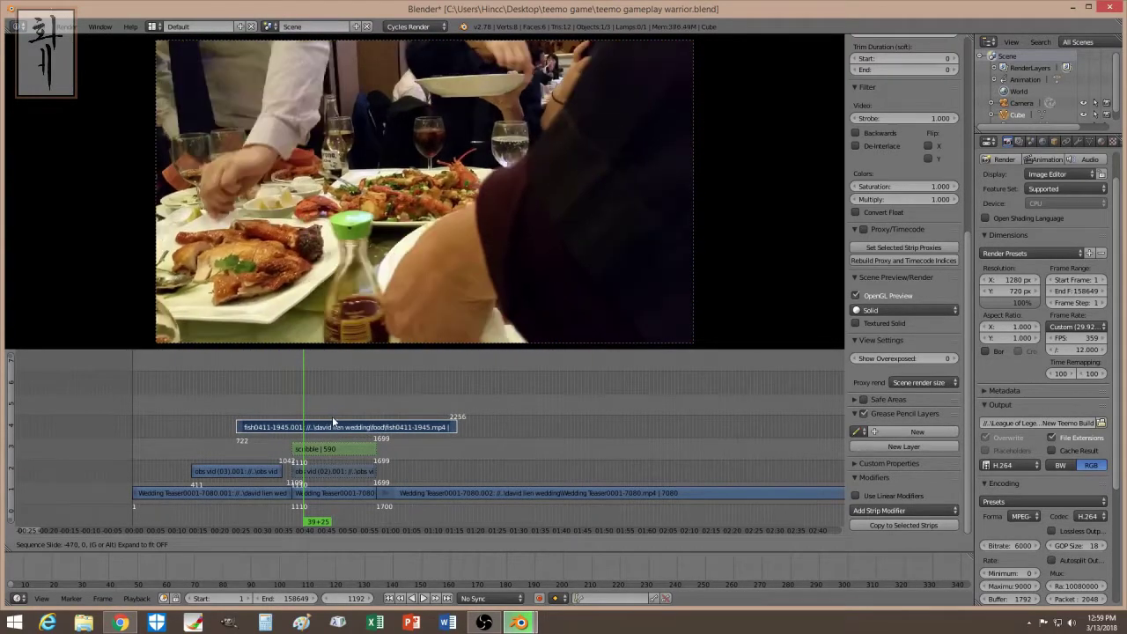
left_click(307, 417)
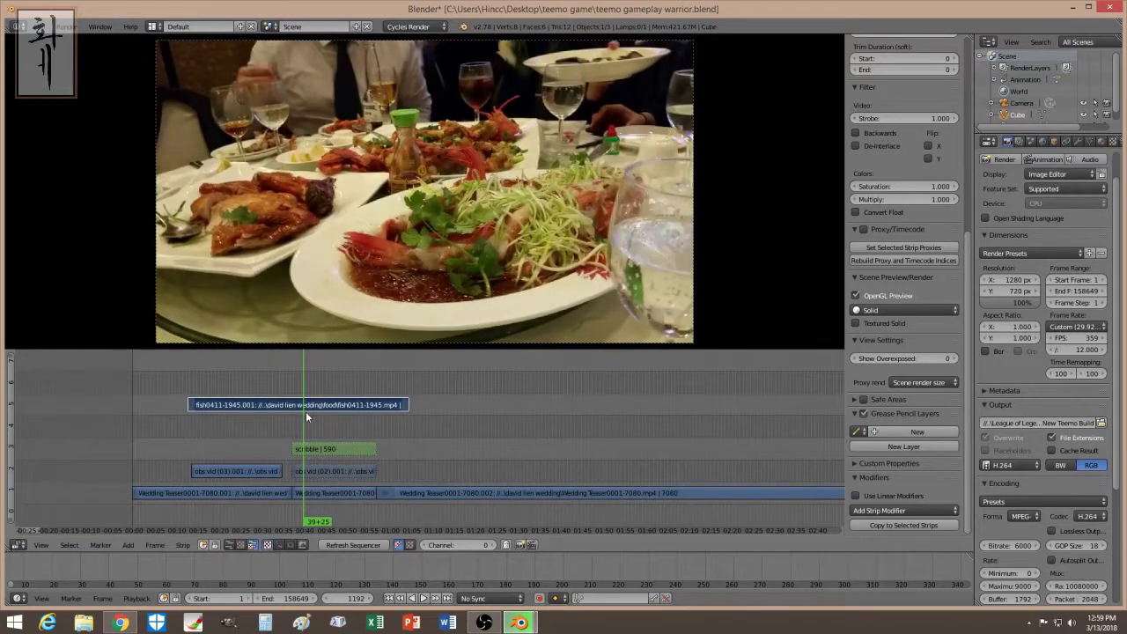
Step: Cut the fish strip at frame 1110 and delete the piece before the cut
left_click_drag(306, 410, 295, 405)
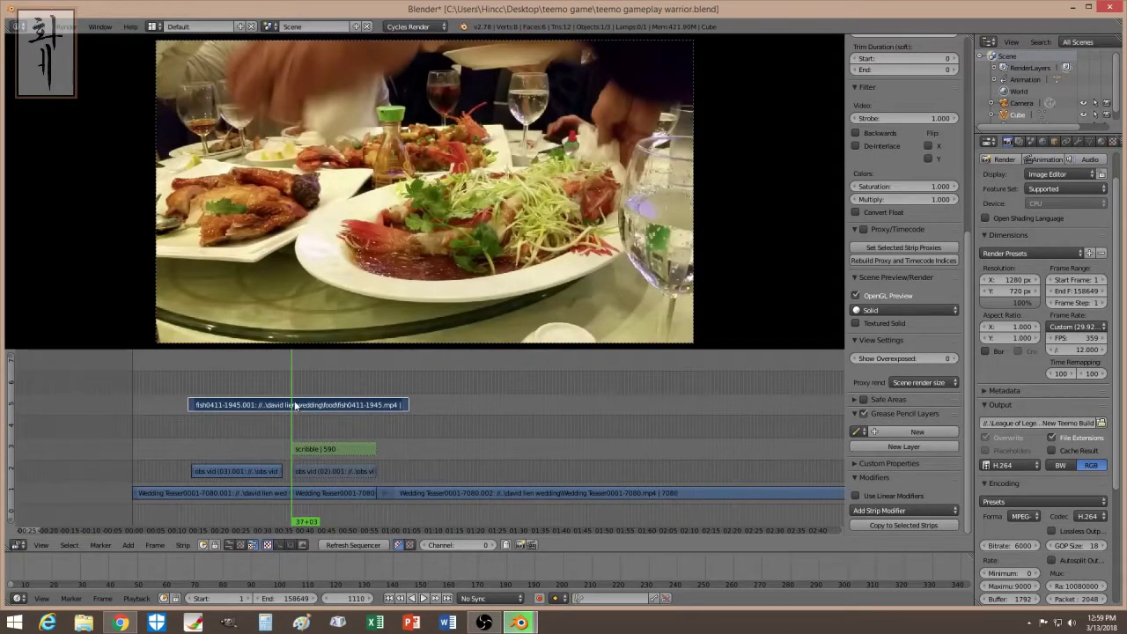
key("k")
right_click(238, 405)
key("x")
left_click(235, 402)
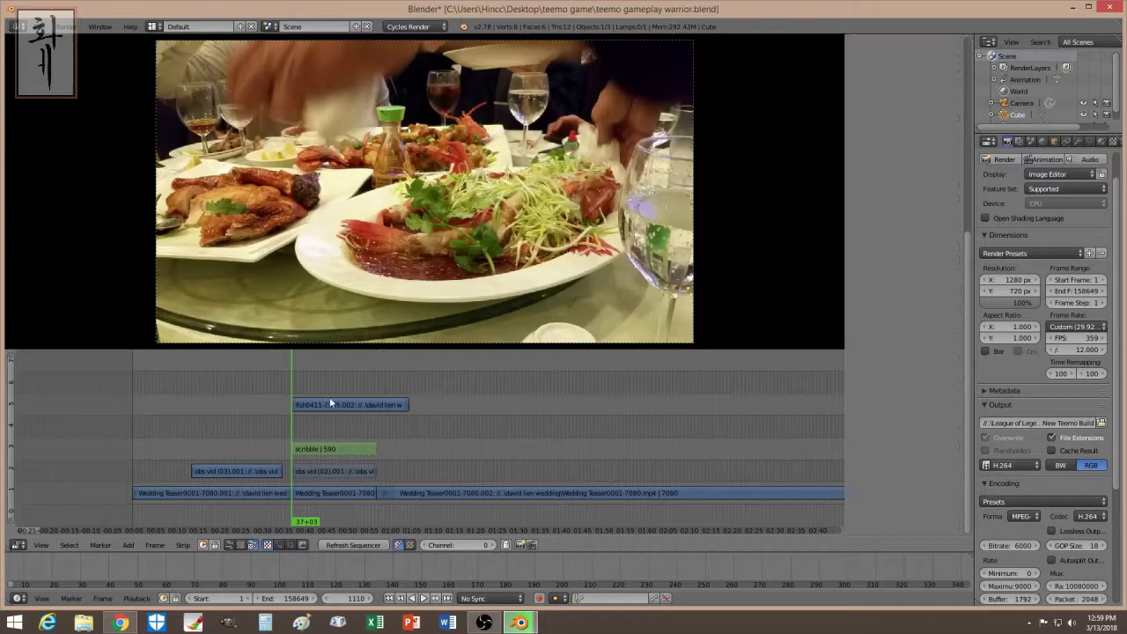
Step: Set the fish strip's Blend mode to Alpha Under
scroll(960, 274, "up", 3)
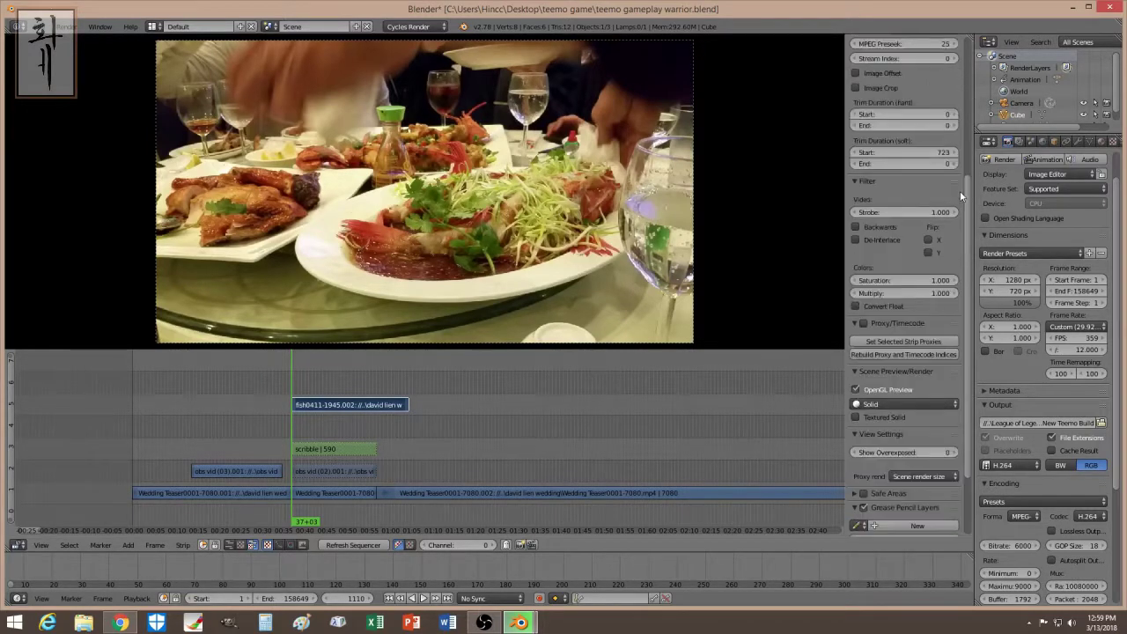
scroll(959, 190, "up", 5)
left_click(923, 88)
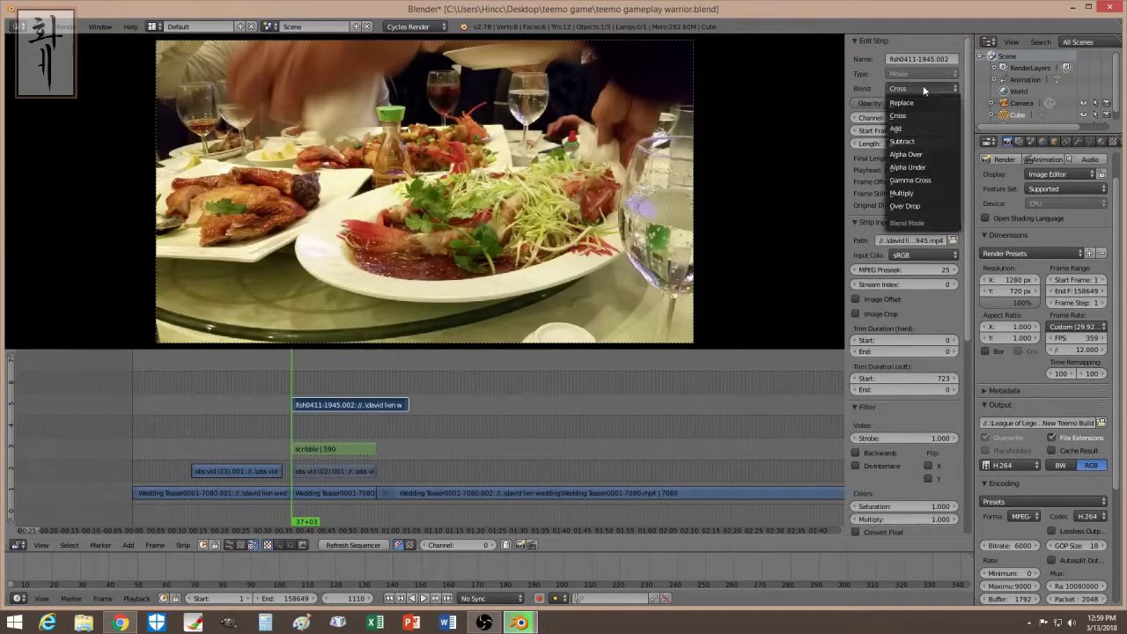
left_click(920, 164)
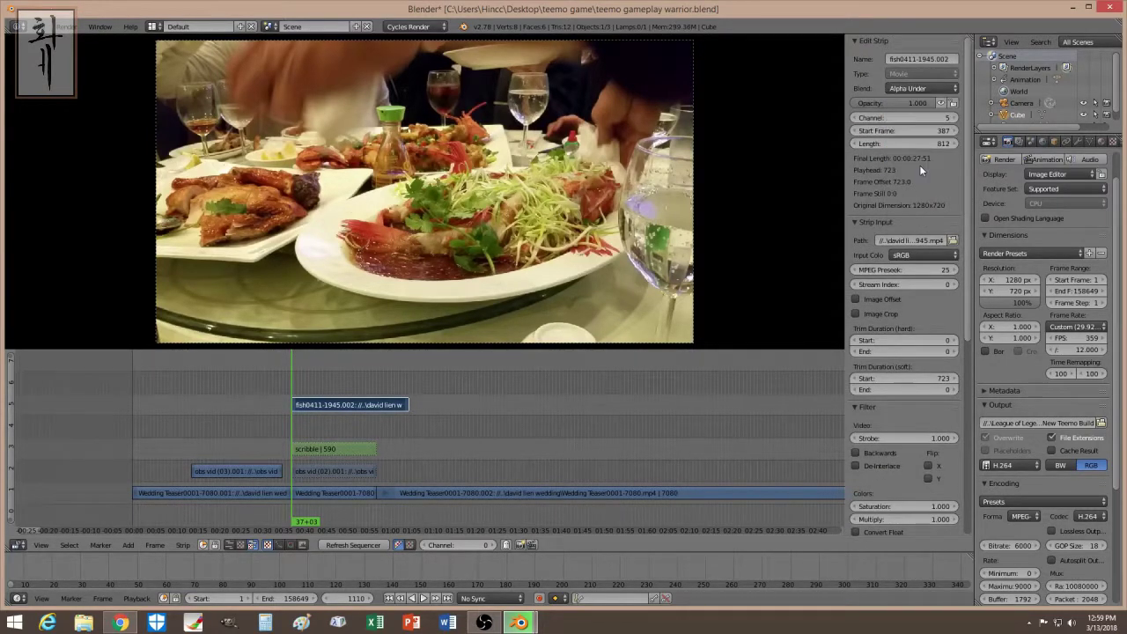
Step: Preview the fish clip under the scribble mask, then delete the fish strip
left_click(299, 380)
key("alt+a")
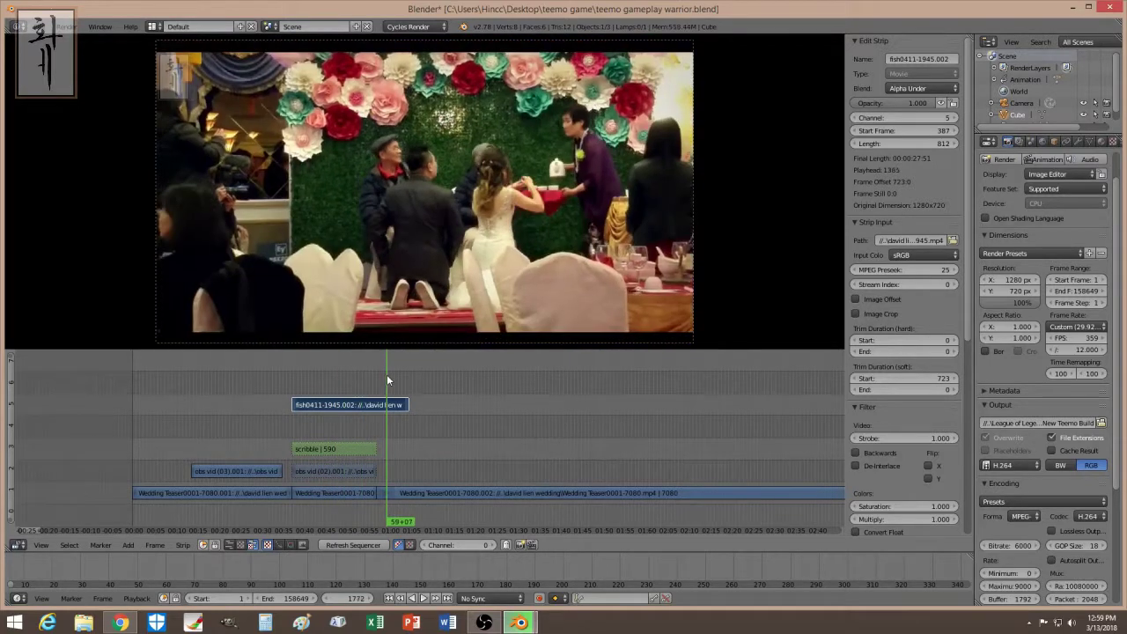
key("alt+a")
left_click_drag(377, 382, 361, 381)
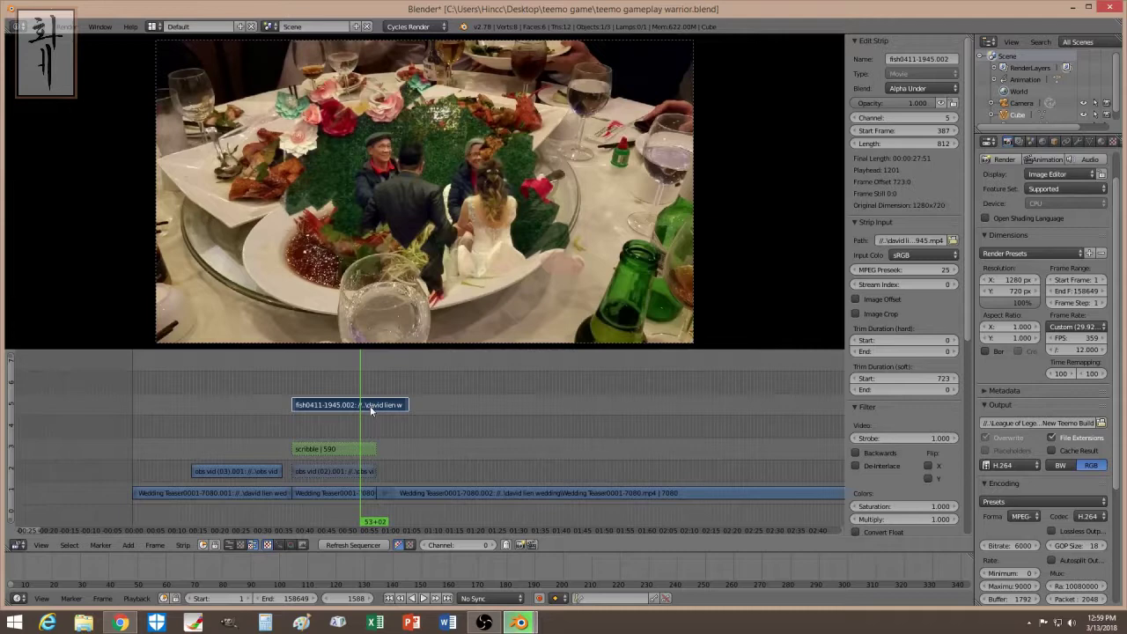
key("x")
left_click(369, 400)
left_click(289, 409)
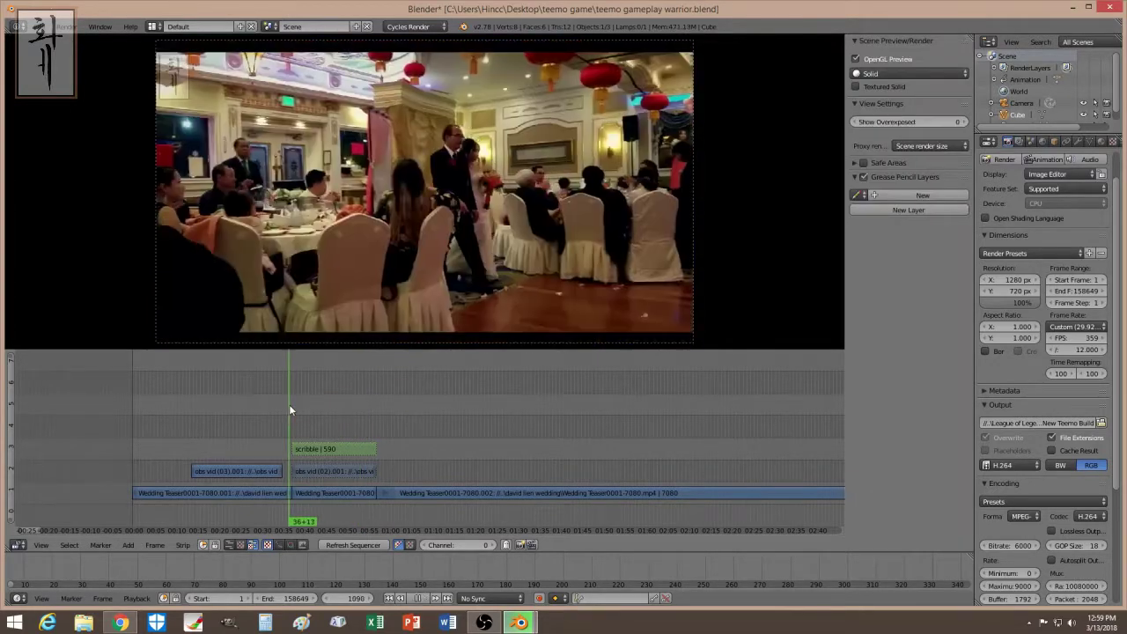
Step: Add a 614-frame black Color strip at frame 1110, blended Alpha Under
left_click(293, 410)
left_click(128, 545)
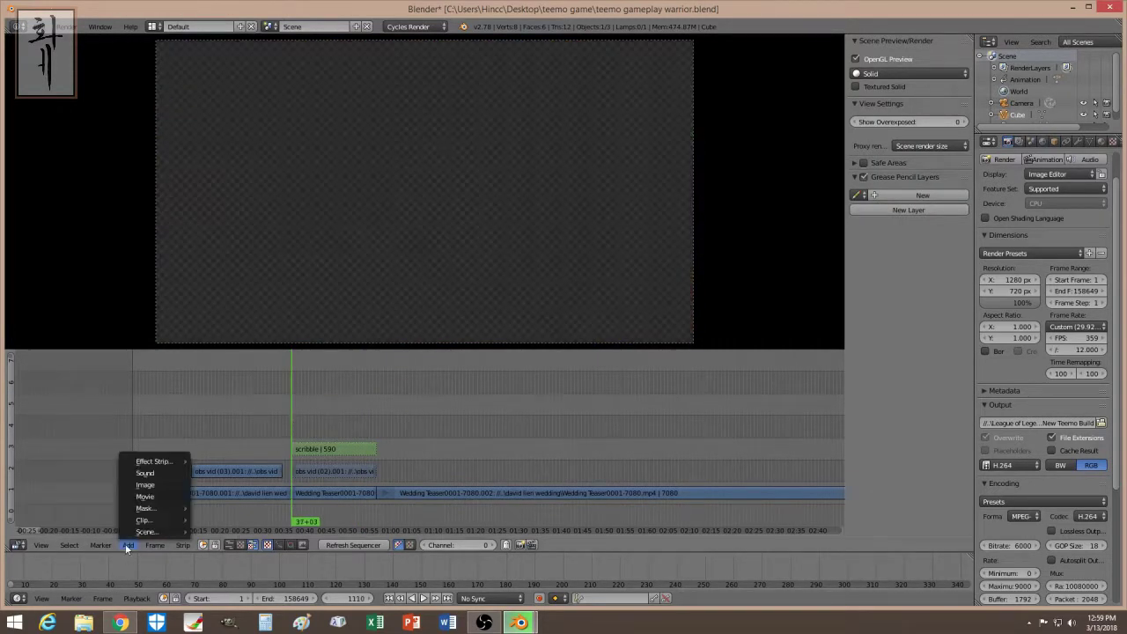
left_click(227, 439)
left_click_drag(904, 143, 956, 144)
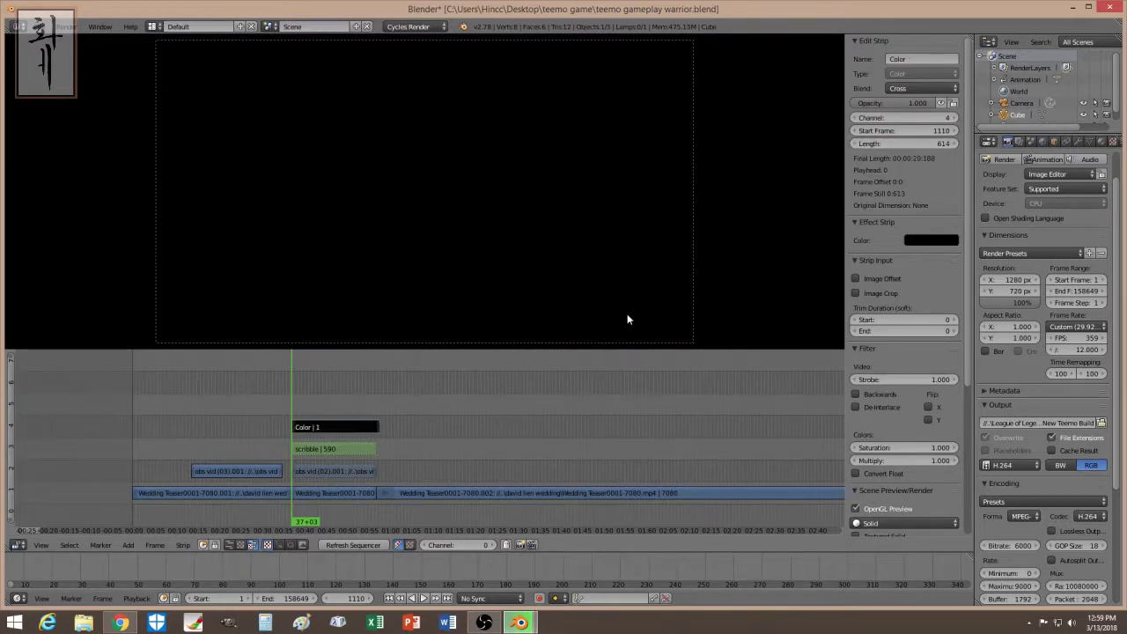
left_click(928, 88)
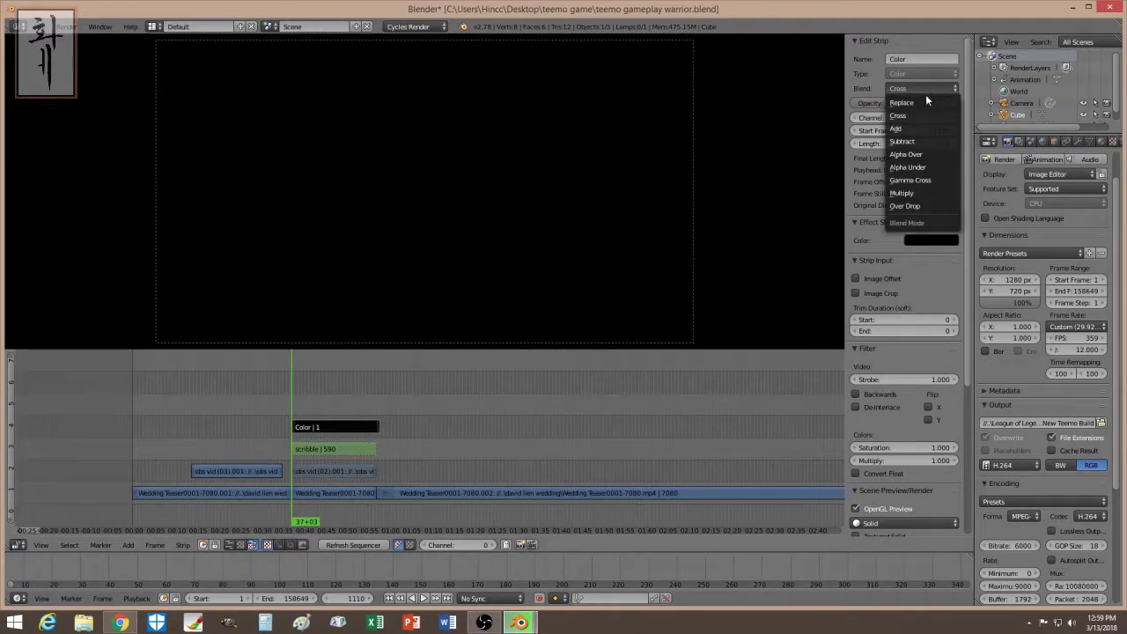
left_click(920, 167)
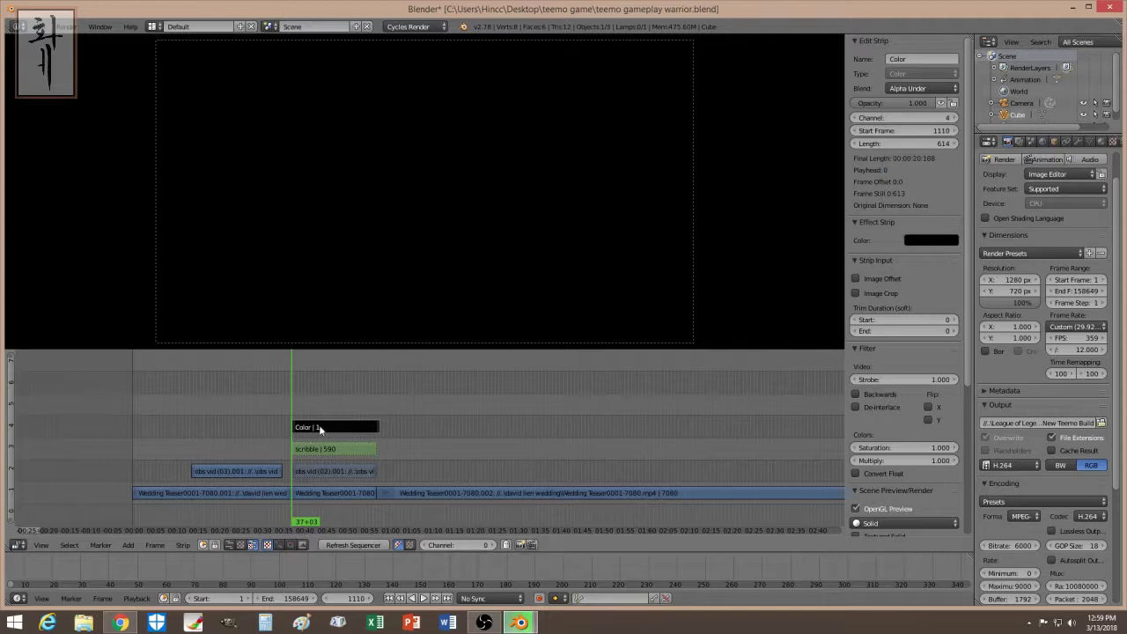
Step: Check the Wedding Teaser and Color strips, then play back the footage over black
right_click(317, 498)
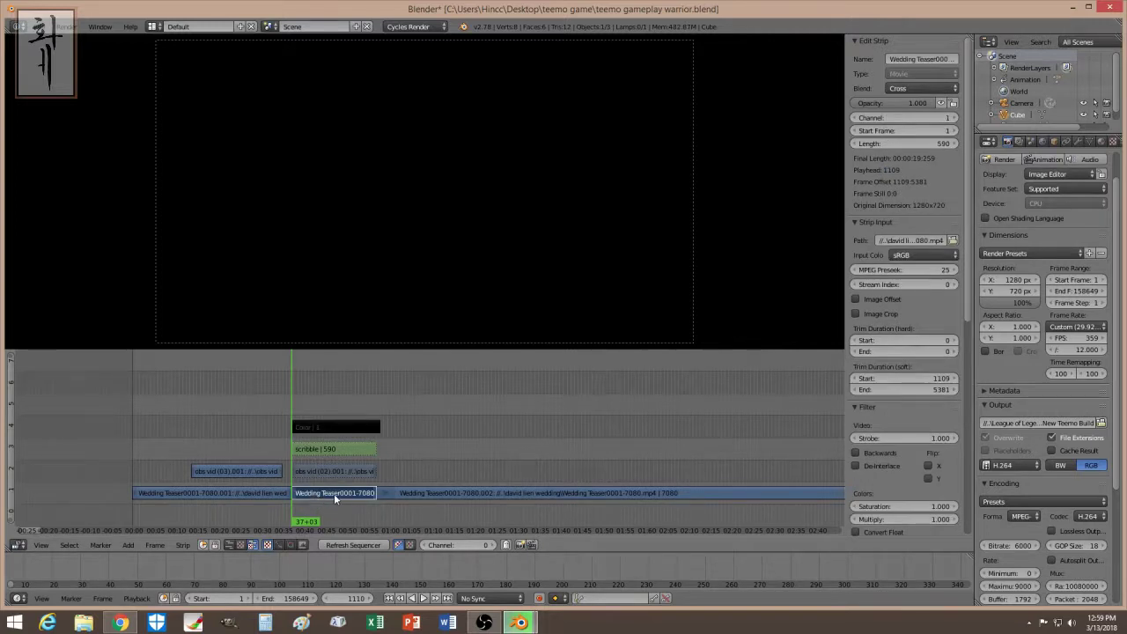
right_click(324, 430)
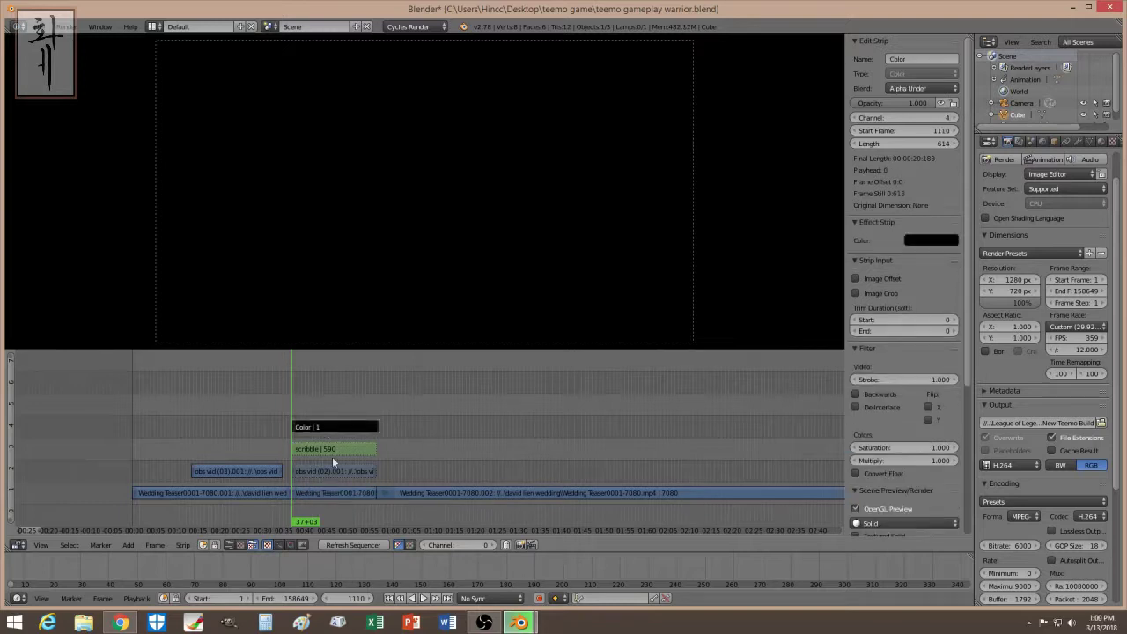
key("alt+a")
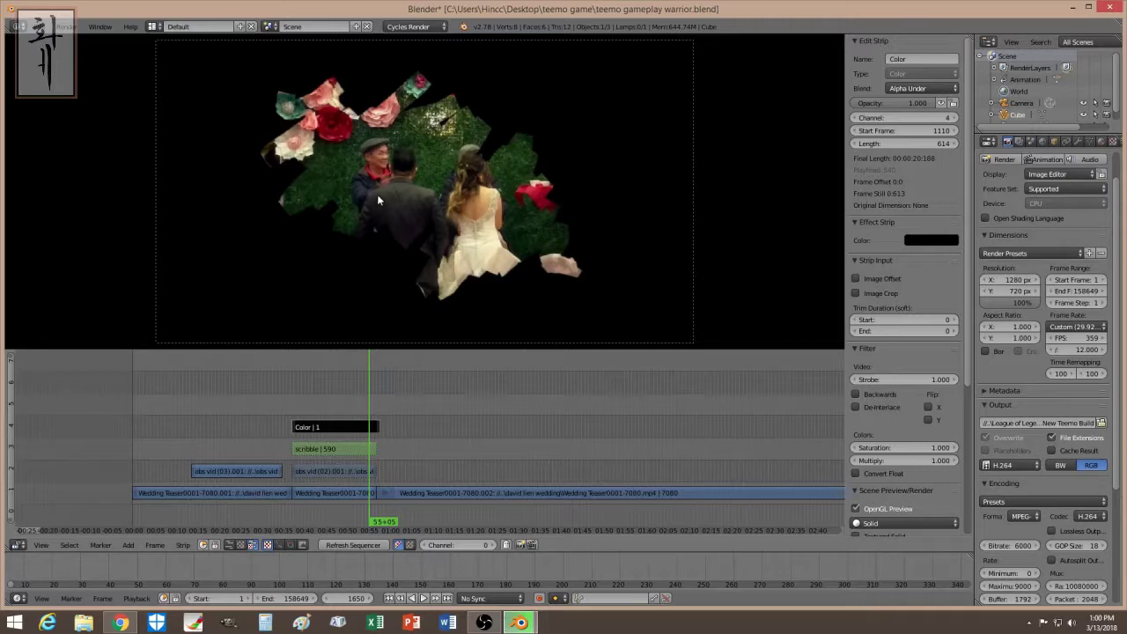
Step: Select the obs vid (03).001 strip and preview its scribble animation from frame 554
right_click(235, 471)
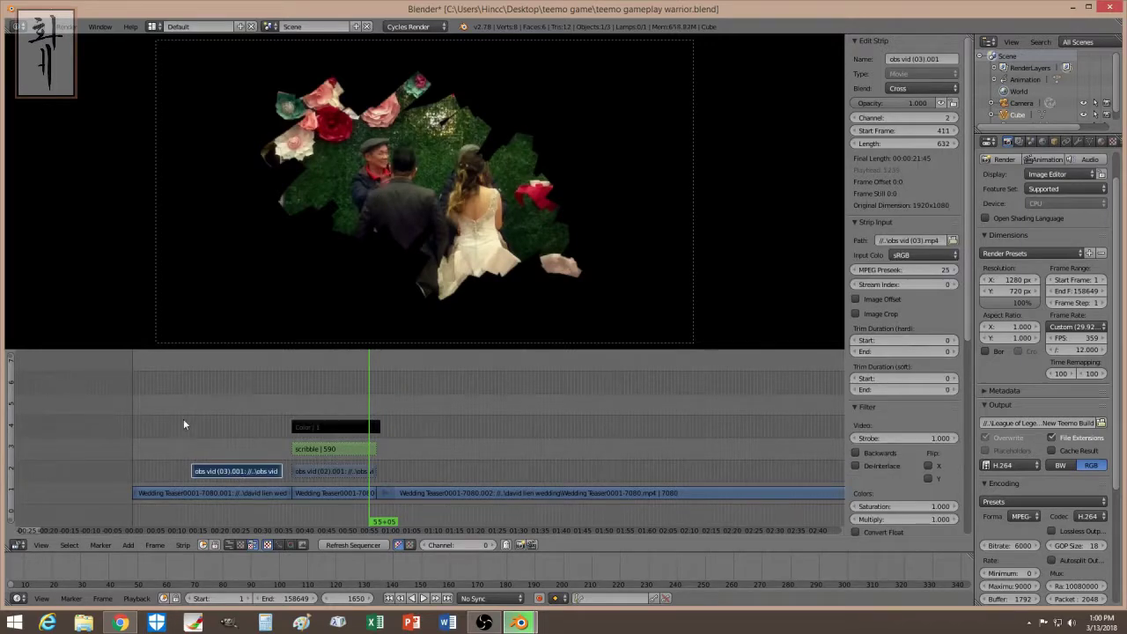
left_click(212, 408)
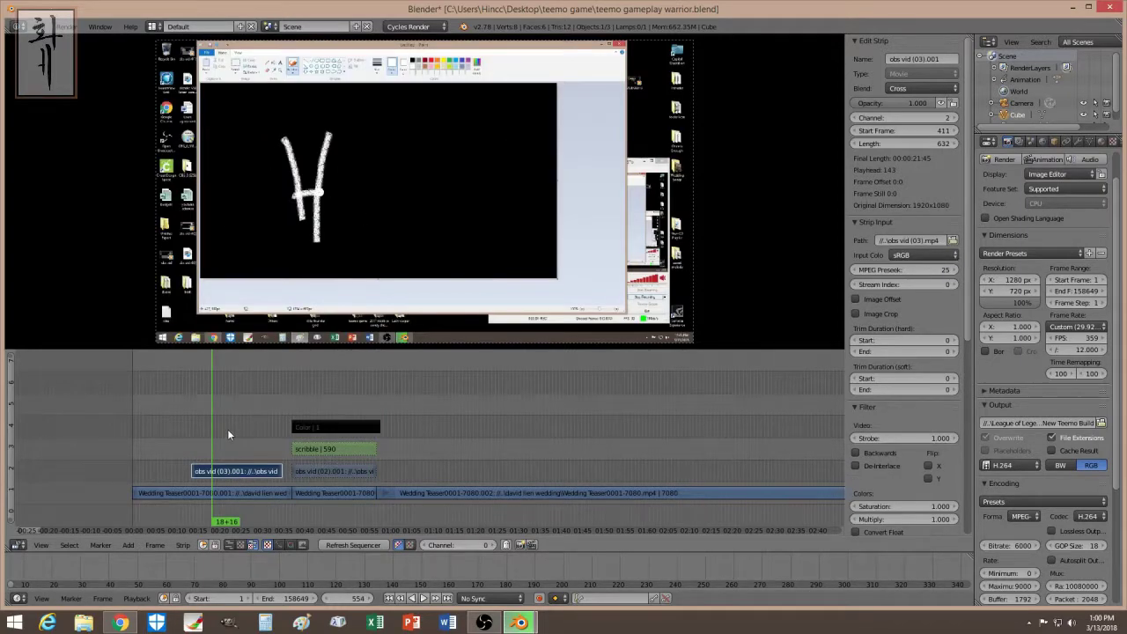
key("alt+a")
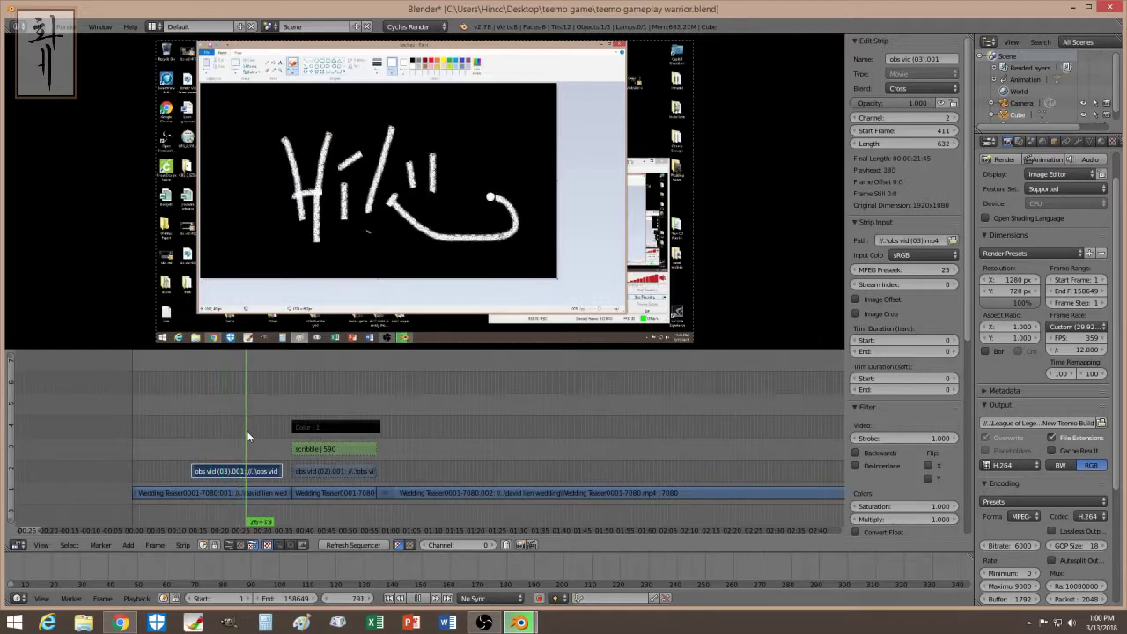
key("alt+a")
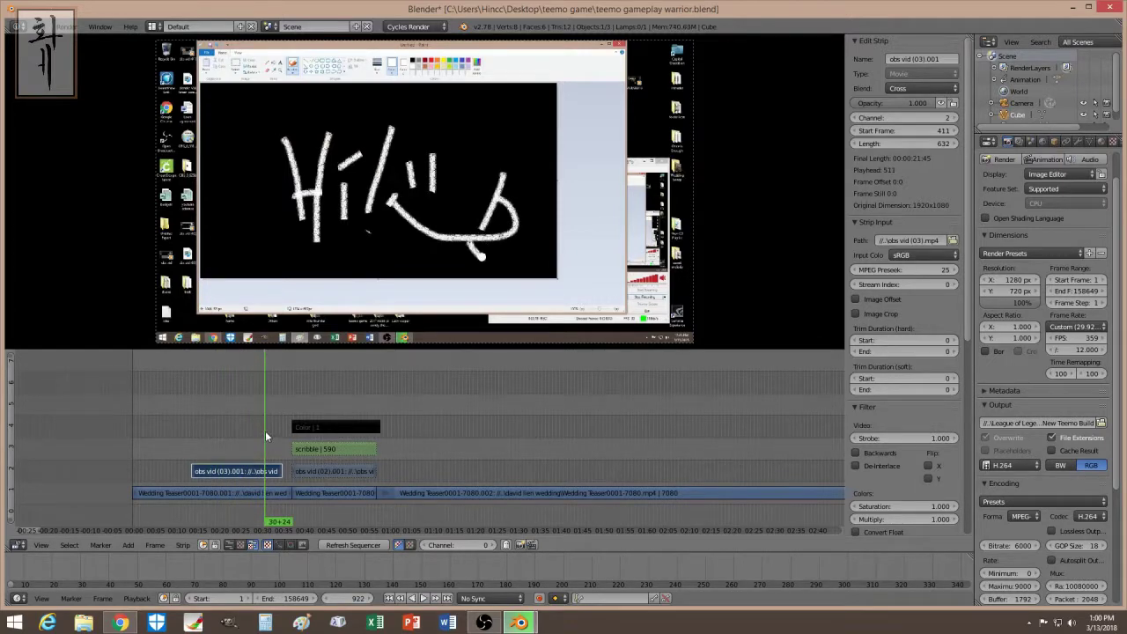
left_click(214, 435)
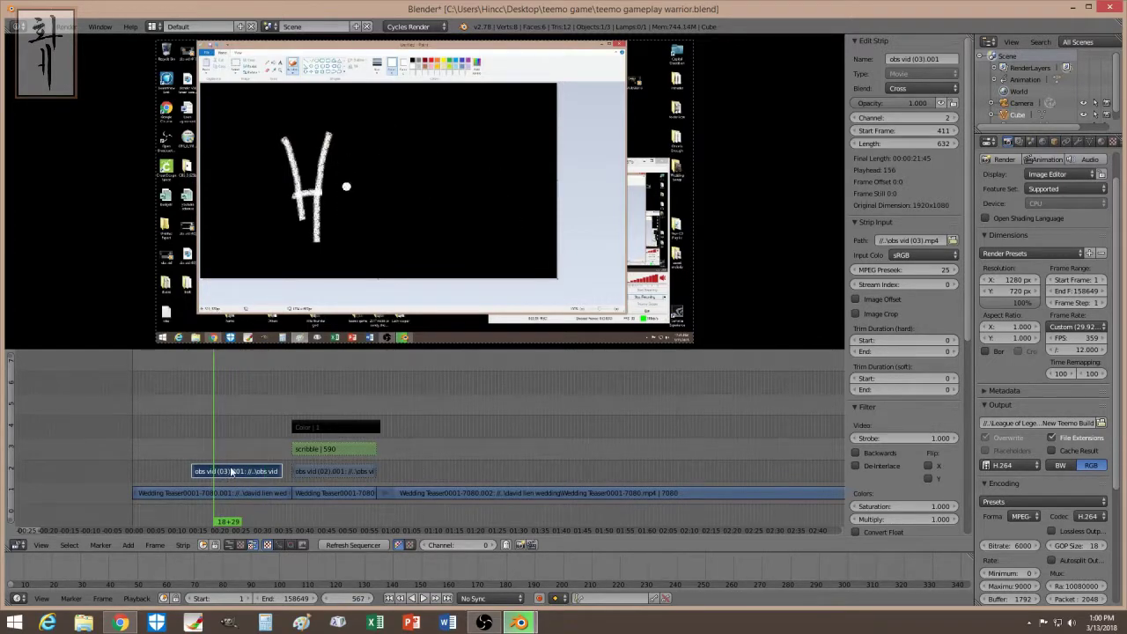
Step: Add a Transform effect on the scribble recording and name it 'hi'
left_click(128, 545)
mouse_move(152, 460)
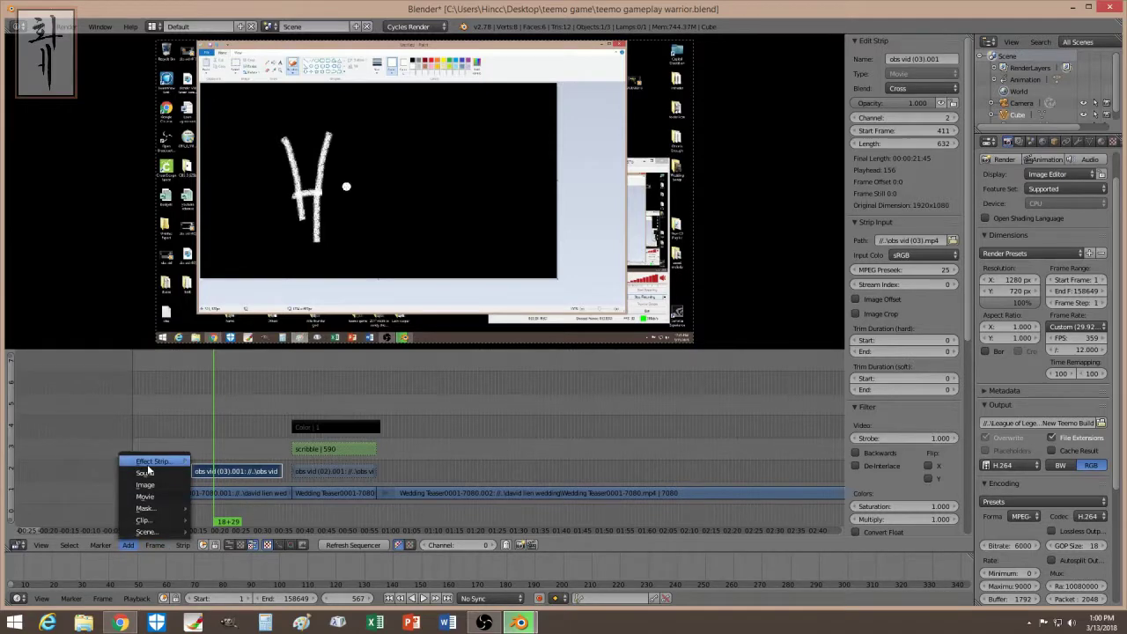
left_click(226, 415)
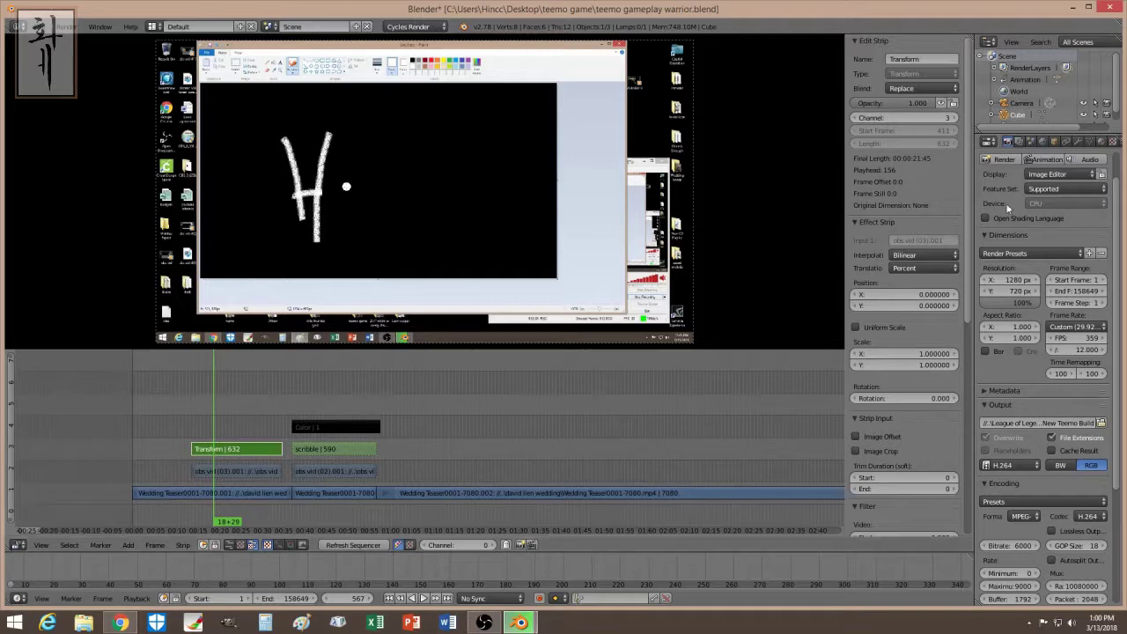
left_click(916, 58)
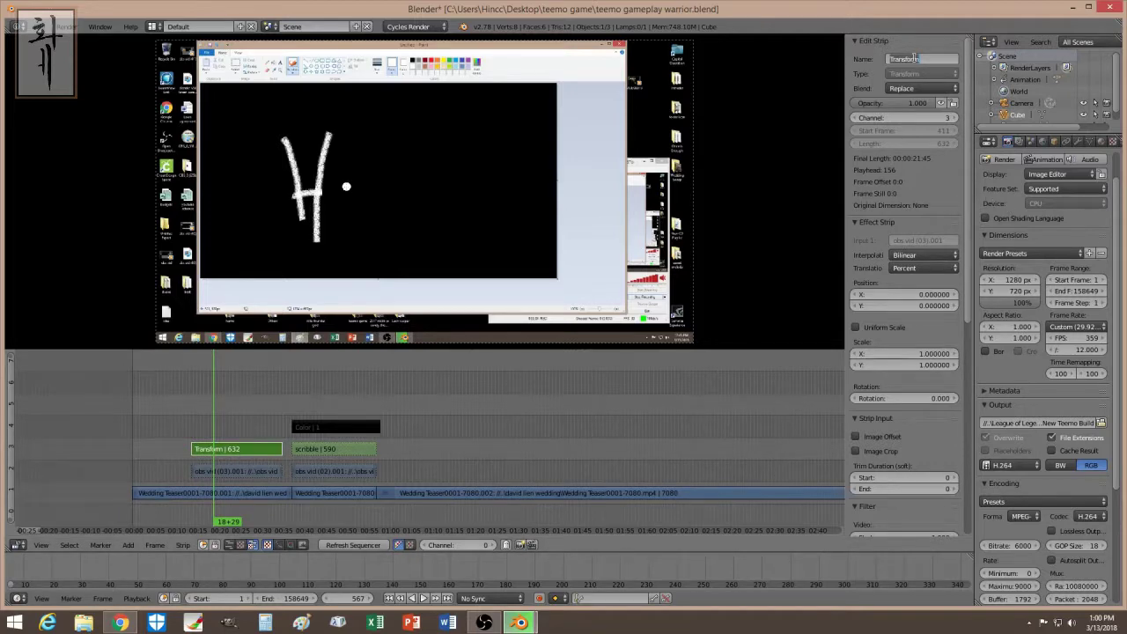
type("hi")
key("Return")
Step: Give hi uniform scale 1.9 and shift it right to Position X about 19.5
left_click(868, 328)
left_click_drag(891, 343, 951, 343)
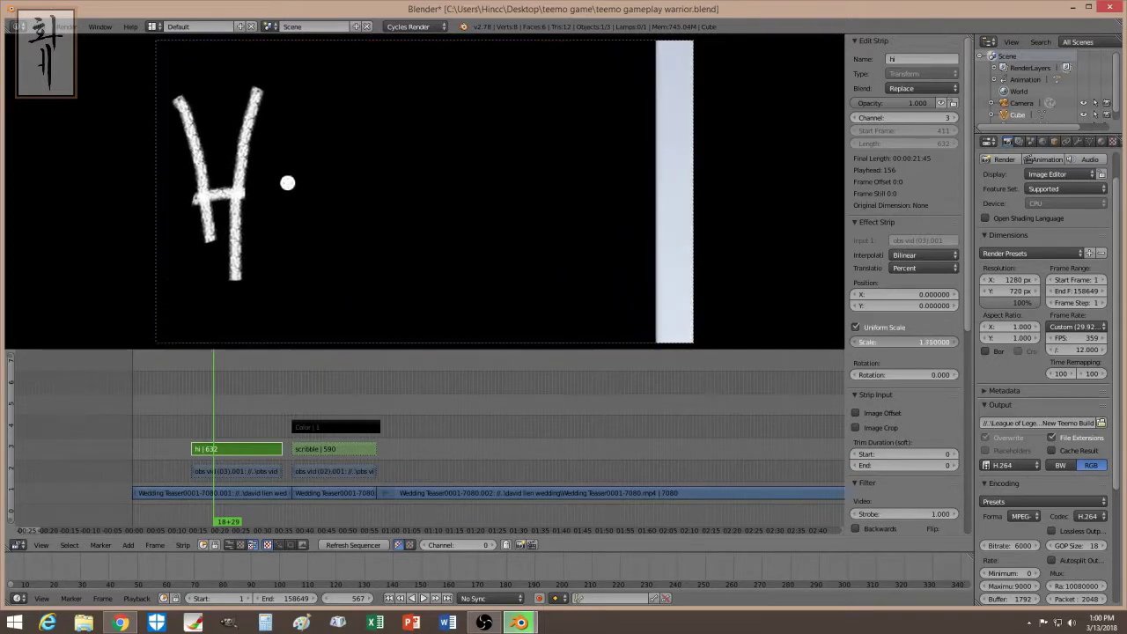
left_click_drag(880, 296, 940, 295)
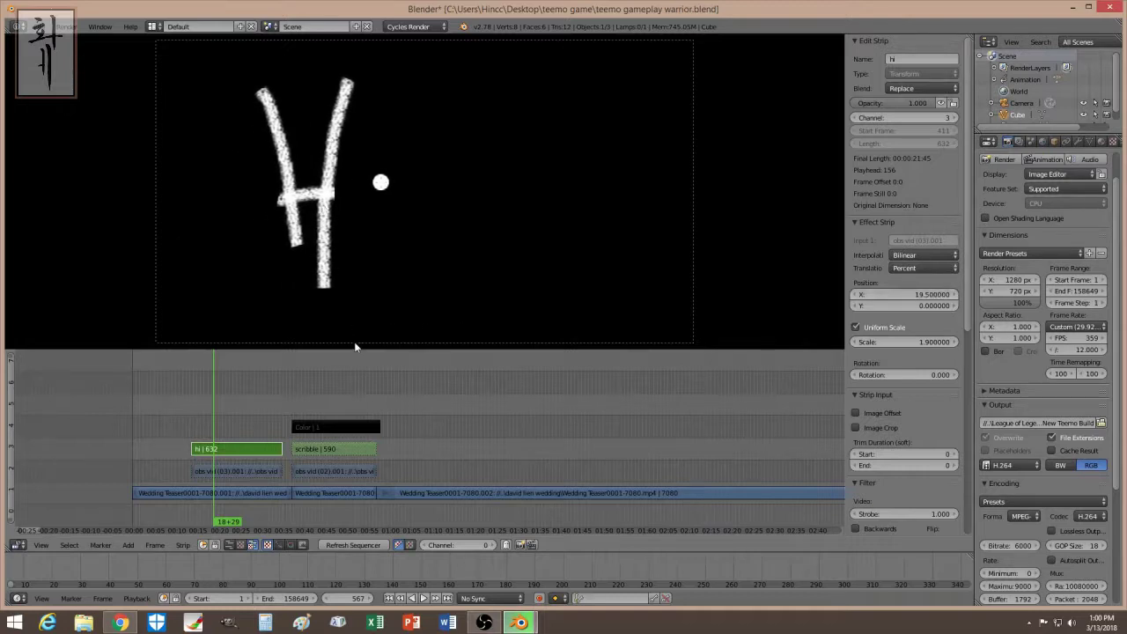
left_click_drag(204, 436, 240, 421)
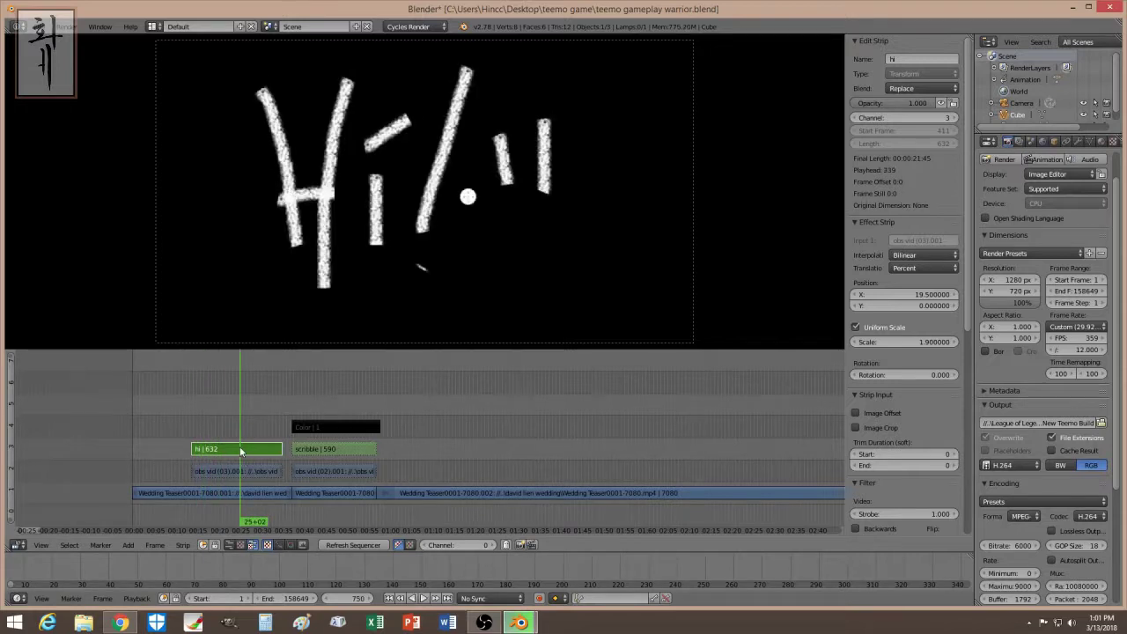
Step: Mute hi and add a Mask modifier using hi to the first Wedding Teaser strip
key("h")
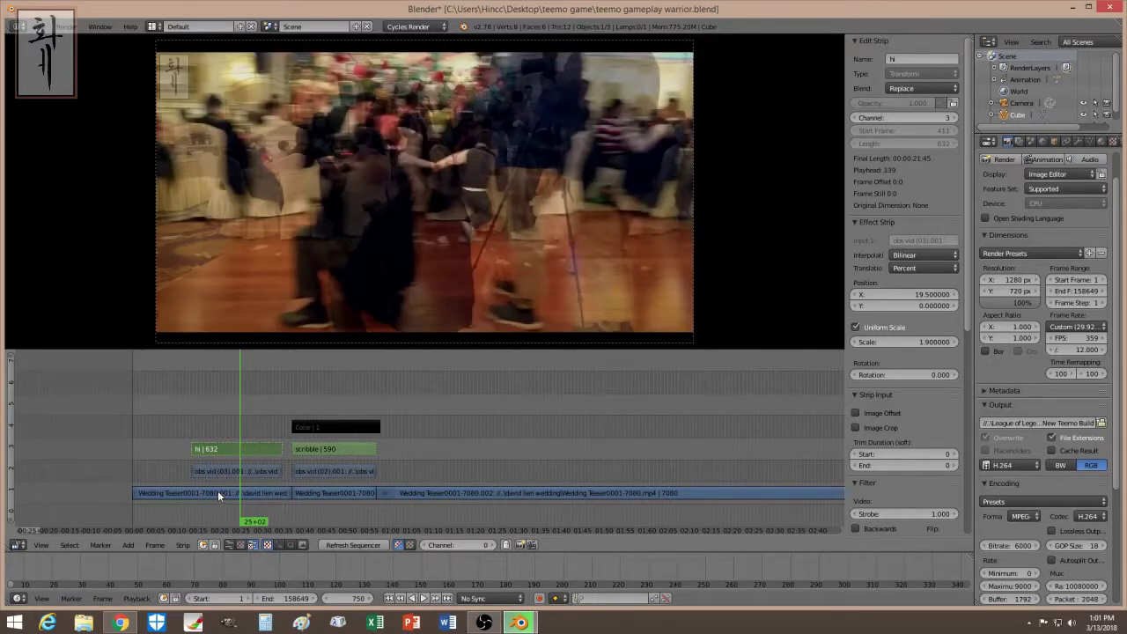
right_click(209, 493)
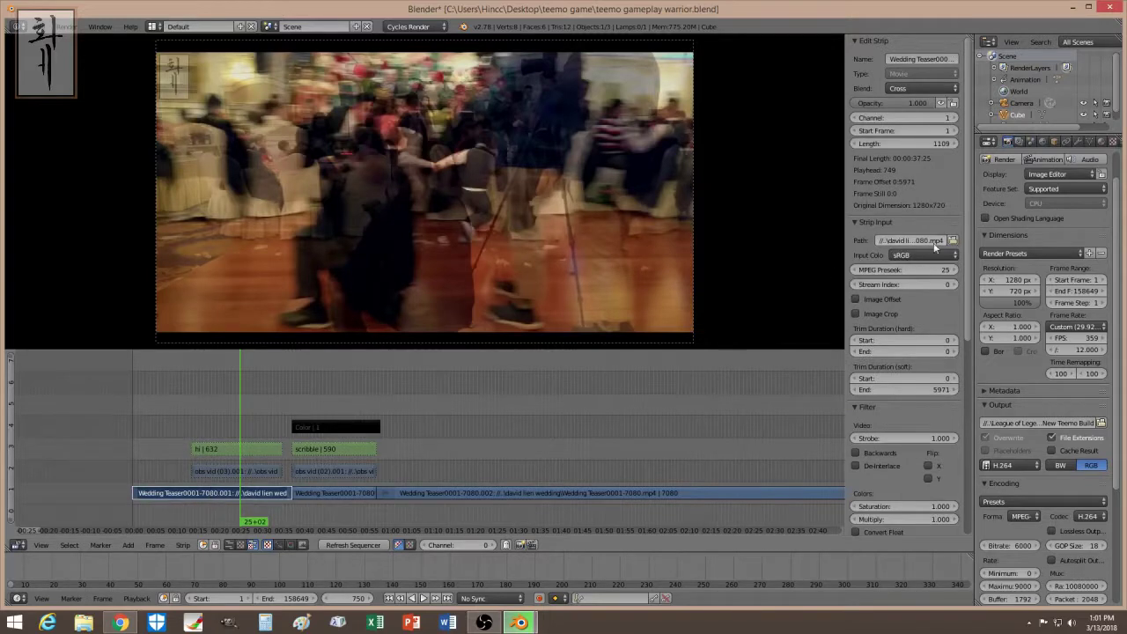
left_click_drag(971, 232, 971, 438)
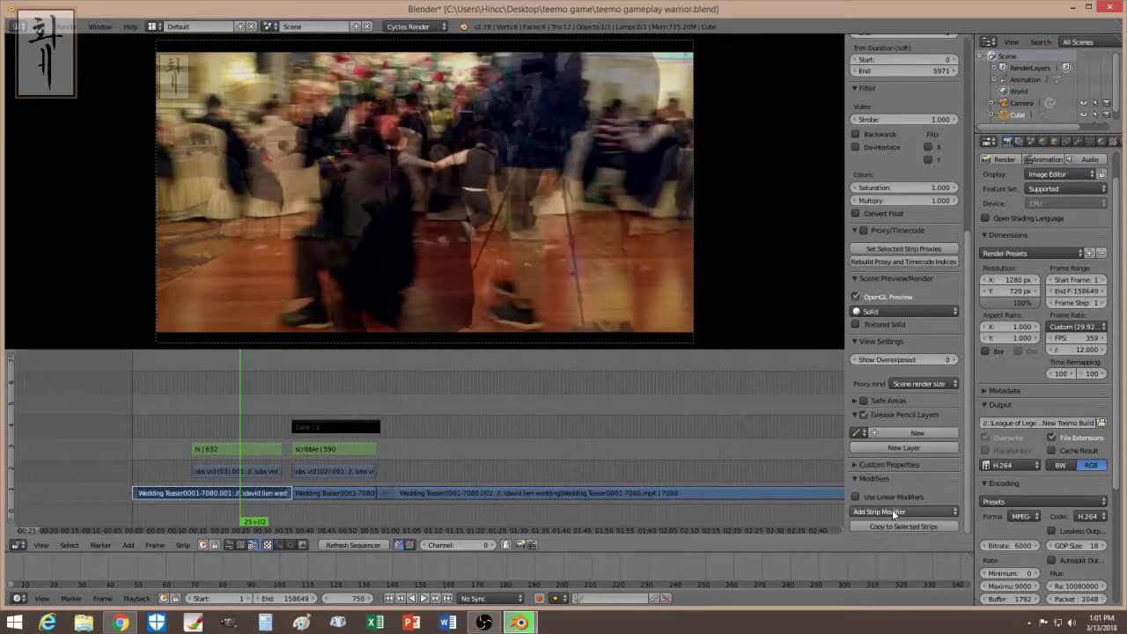
left_click(892, 510)
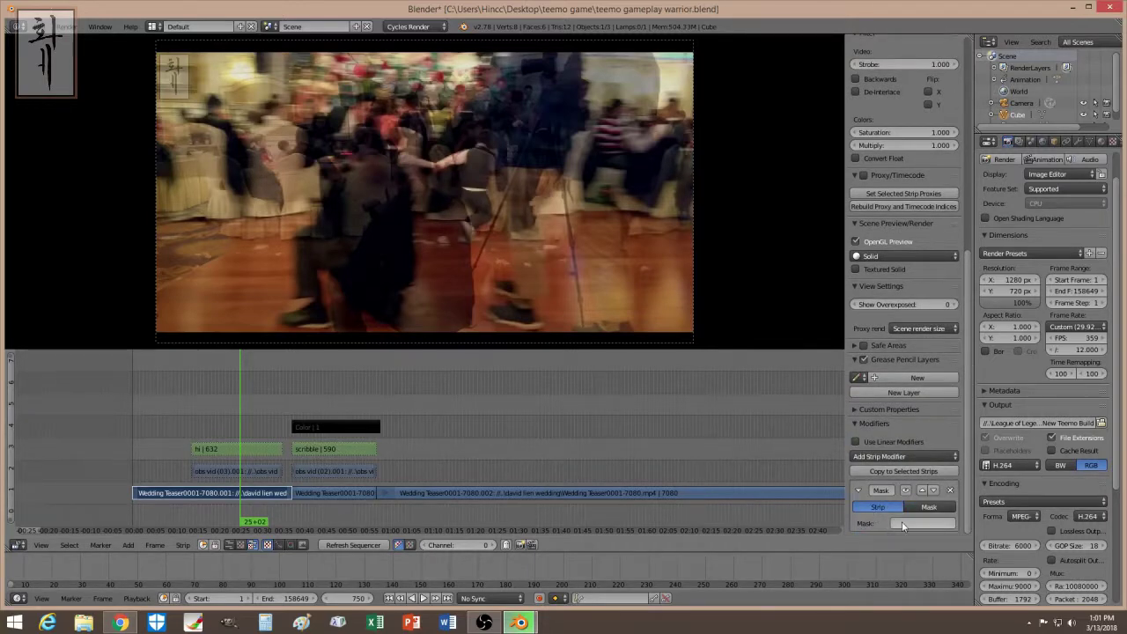
left_click(903, 522)
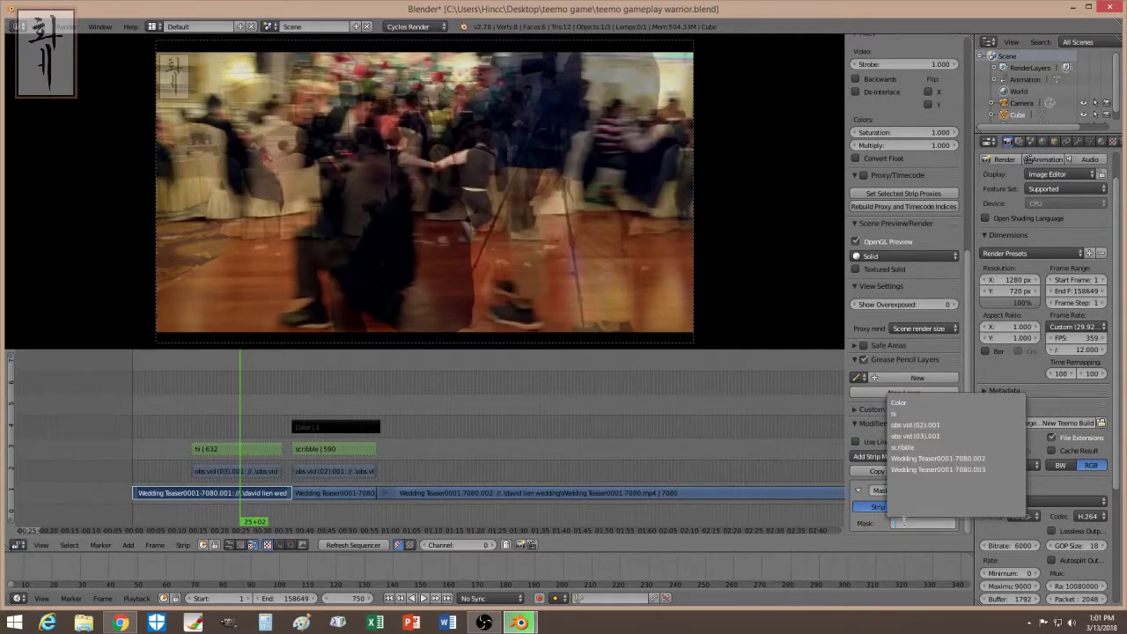
left_click(900, 413)
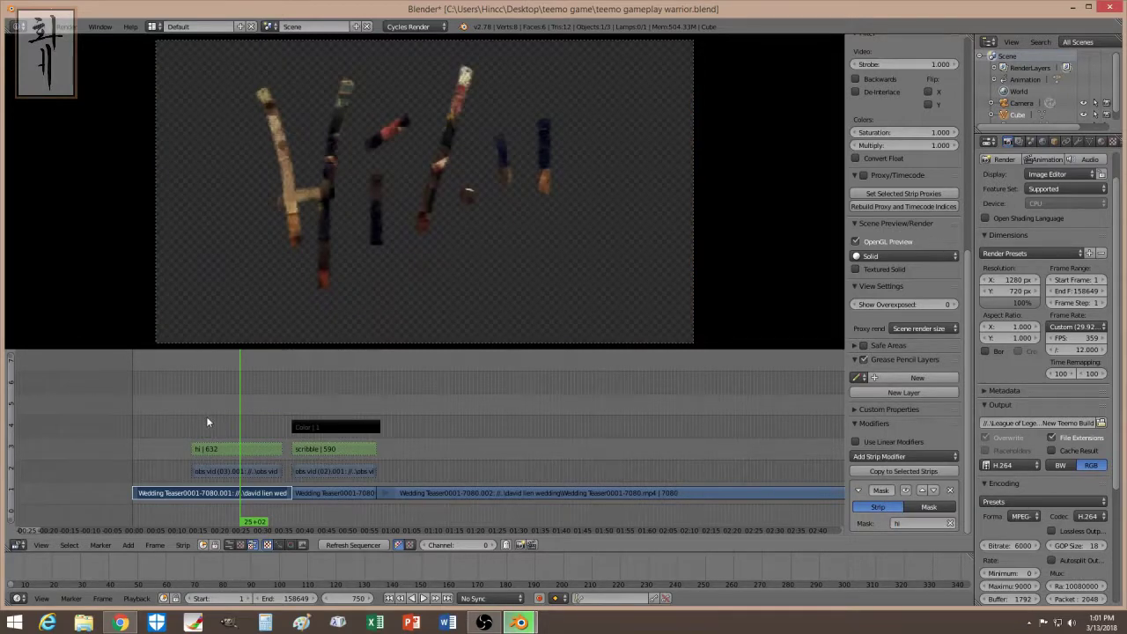
Step: Scrub through the timeline to preview the footage masked inside the Hi drawing
left_click_drag(207, 415, 203, 415)
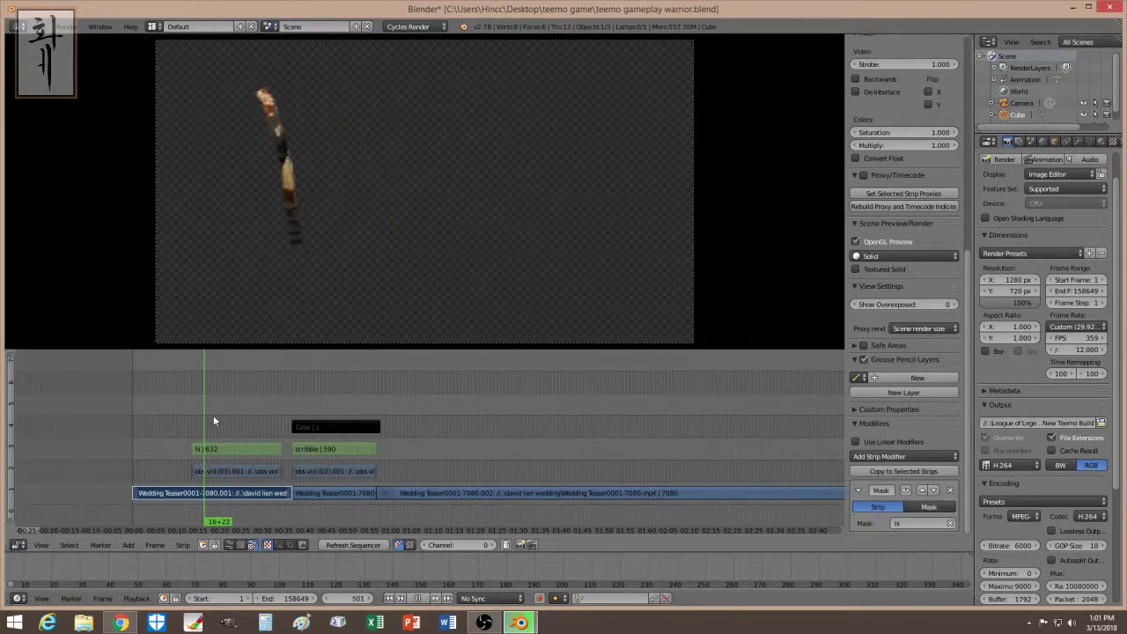
left_click_drag(236, 409, 268, 405)
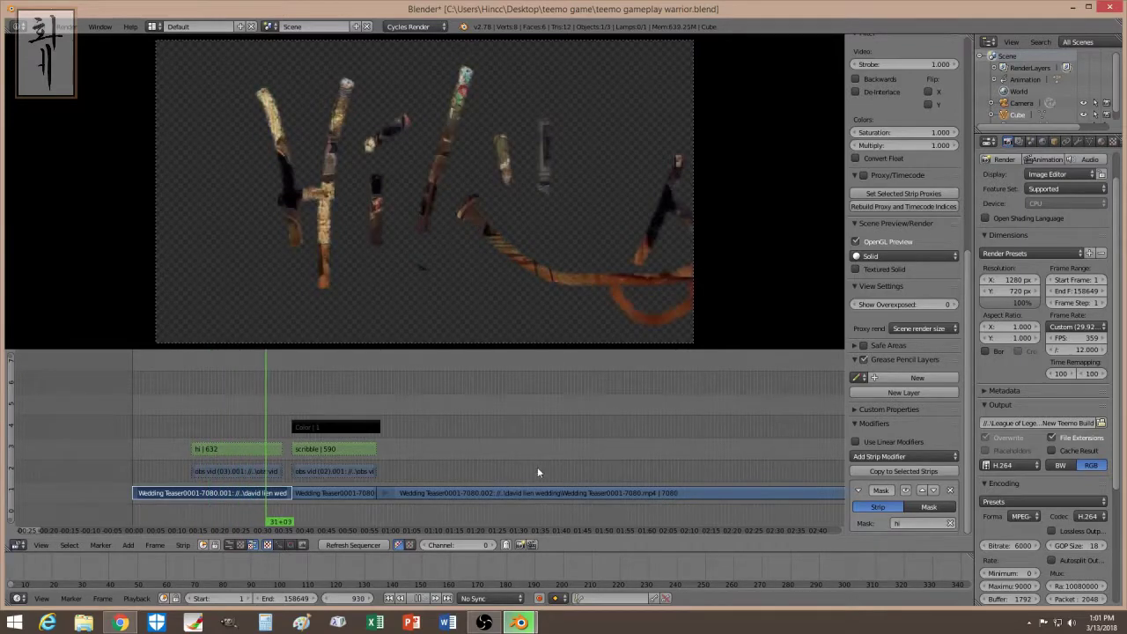
left_click(255, 405)
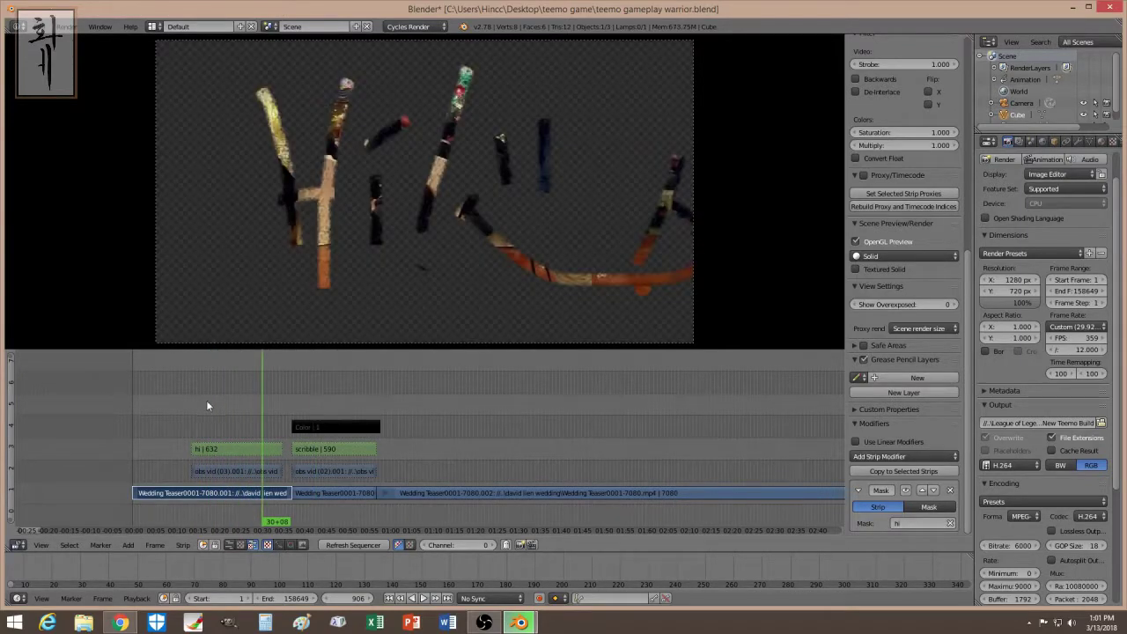
left_click(208, 400)
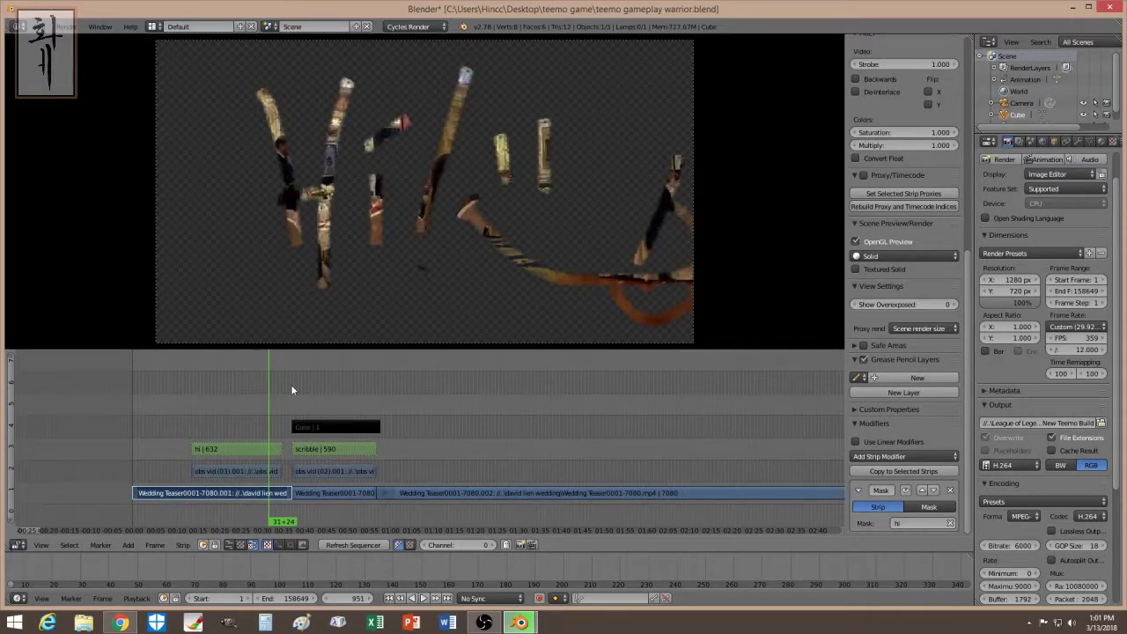
left_click(372, 391)
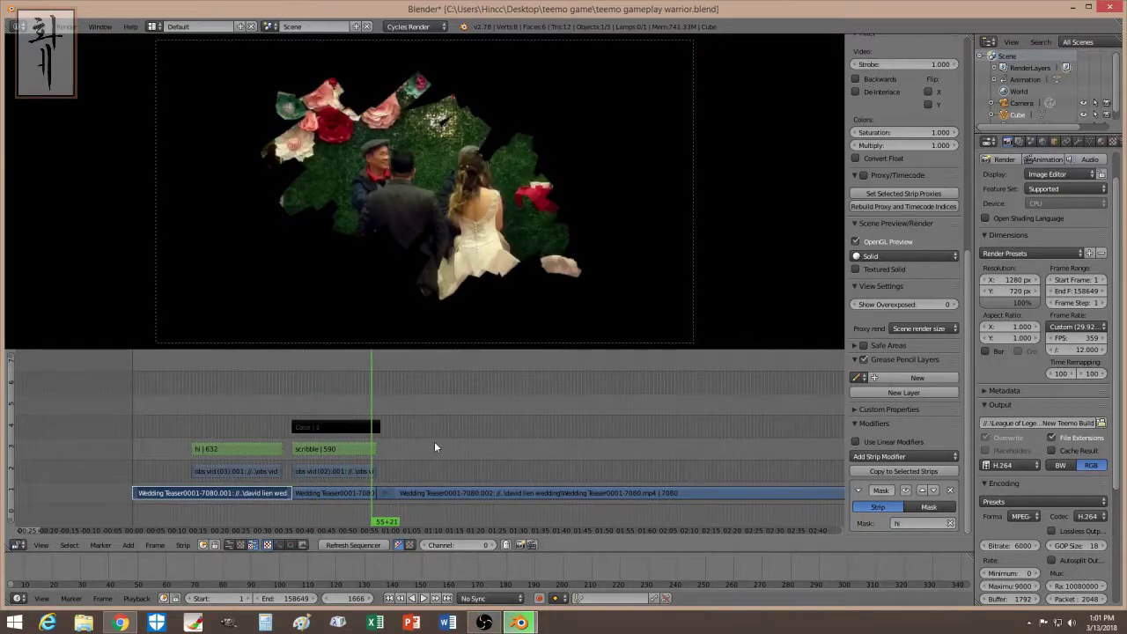
left_click(229, 396)
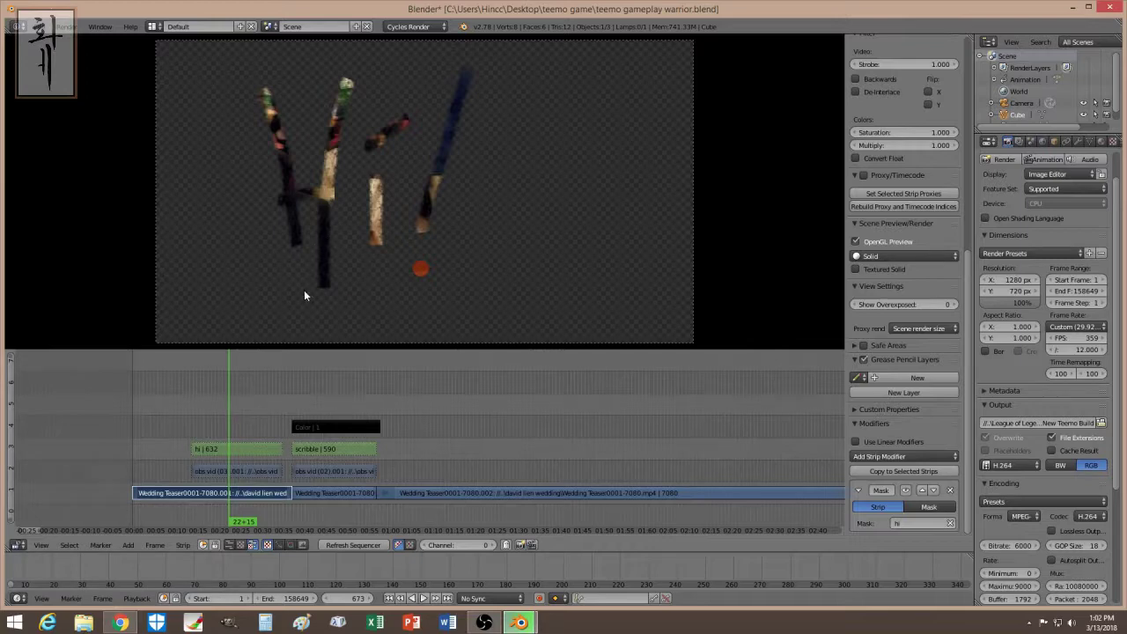
left_click(248, 409)
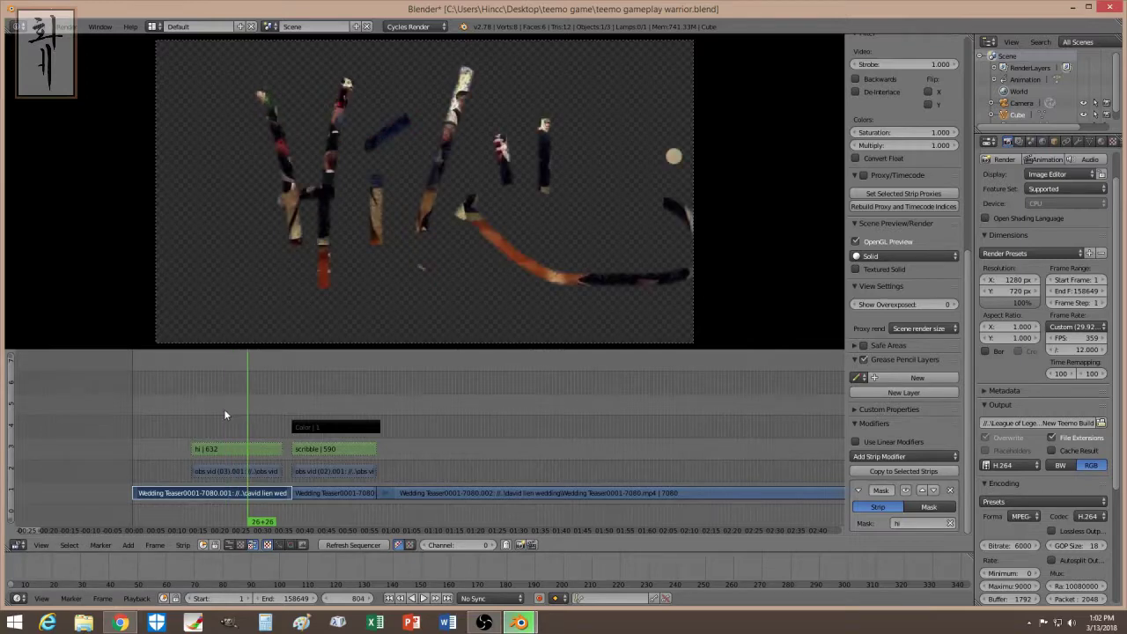
left_click_drag(253, 413, 261, 432)
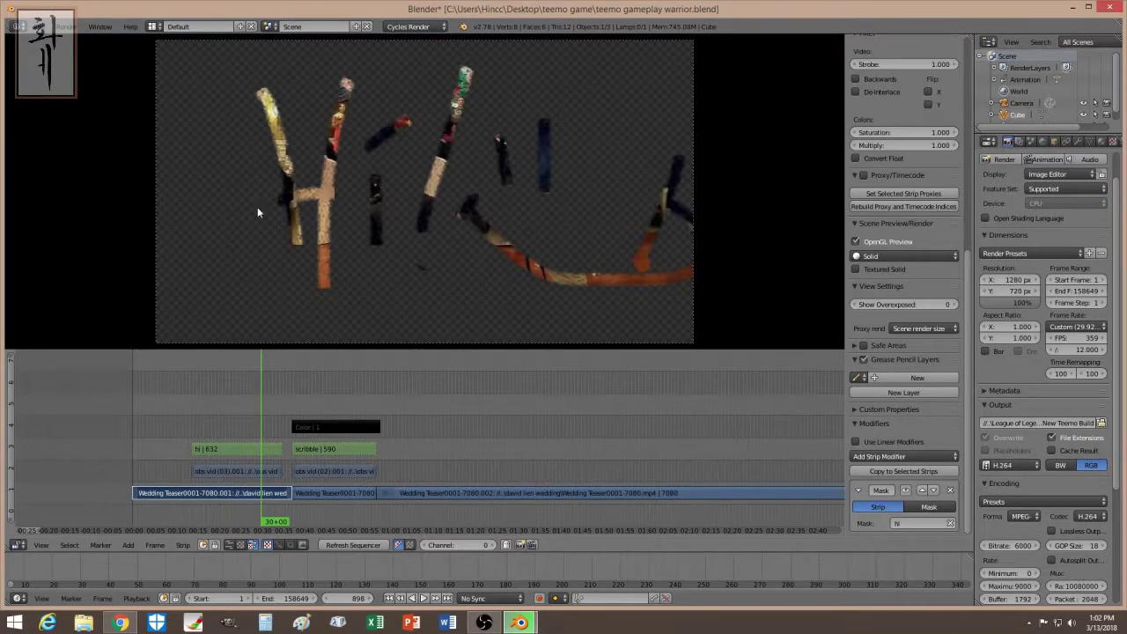
left_click(231, 412)
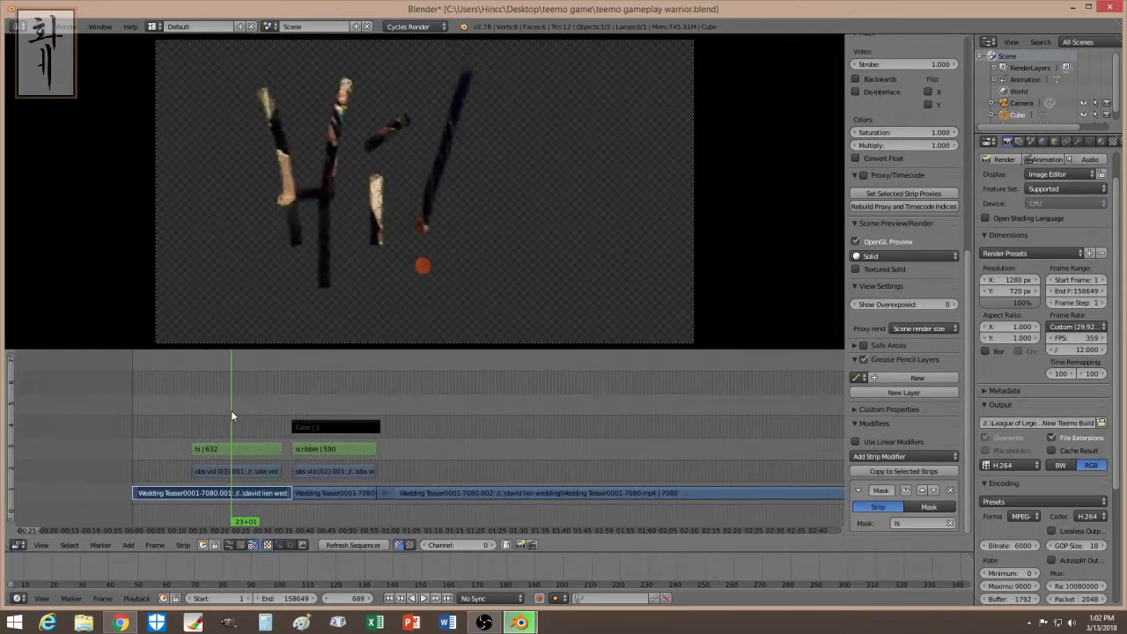